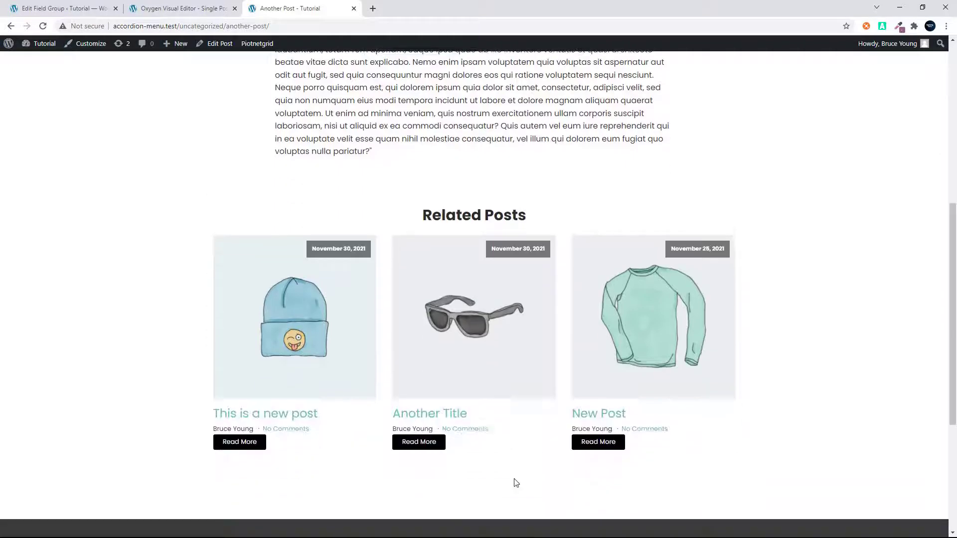
Open the 'This is a new post' article, review its Related Posts cards, and return to the Oxygen editor
click(309, 321)
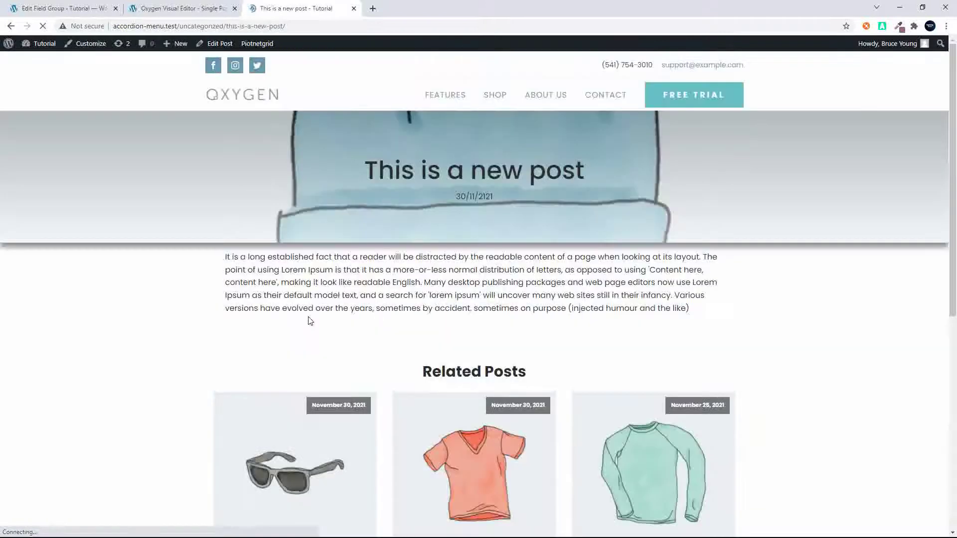
scroll(309, 319, down, 3)
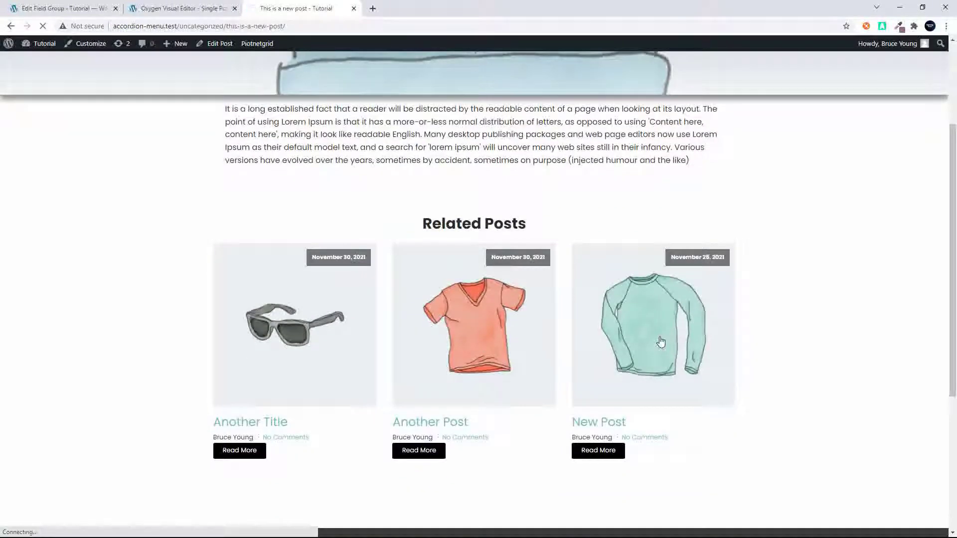
scroll(660, 339, down, 10)
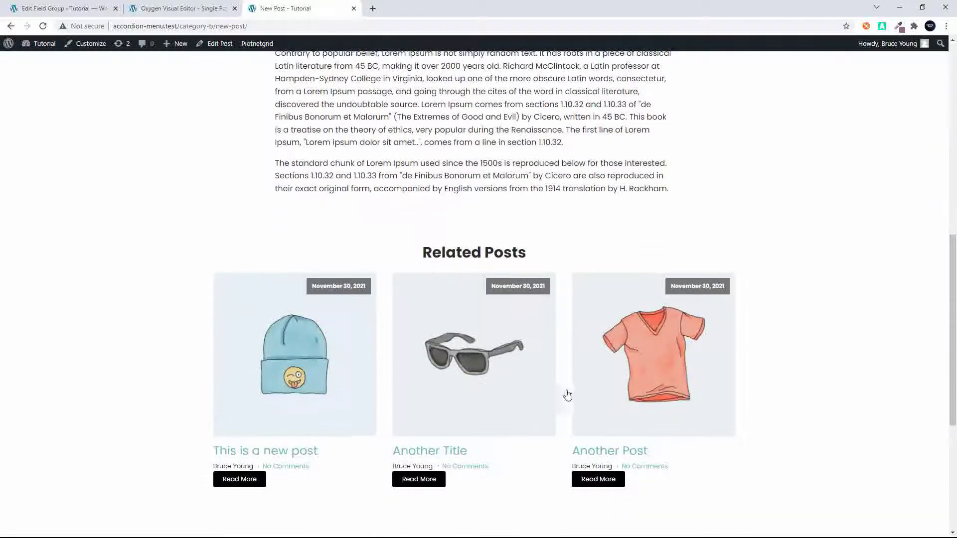
scroll(509, 408, down, 1)
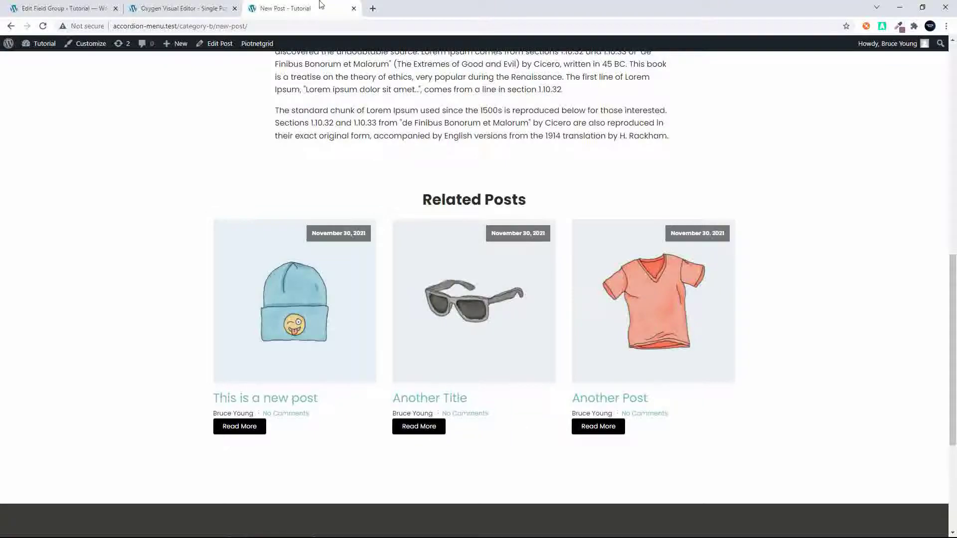
click(172, 9)
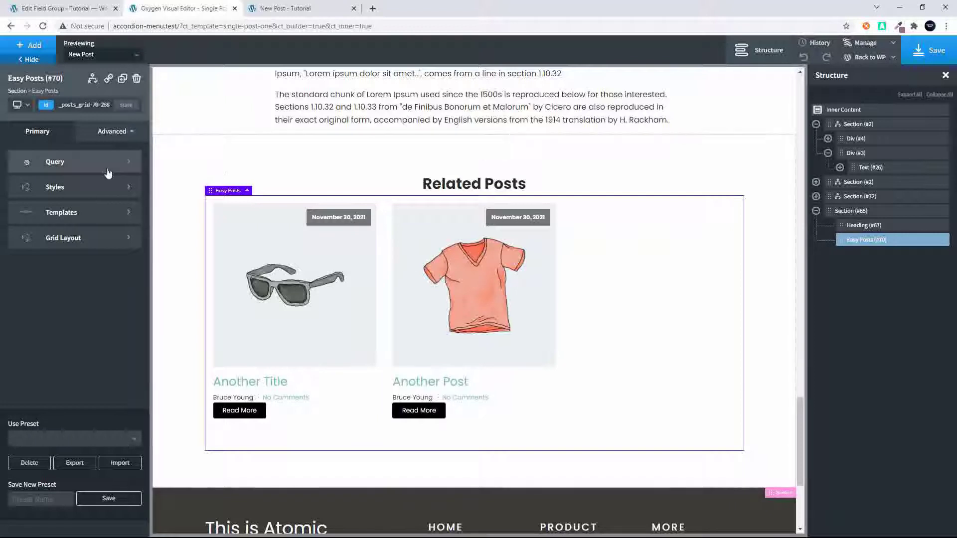
Show the Query settings of the selected Easy Posts element (#70)
click(79, 164)
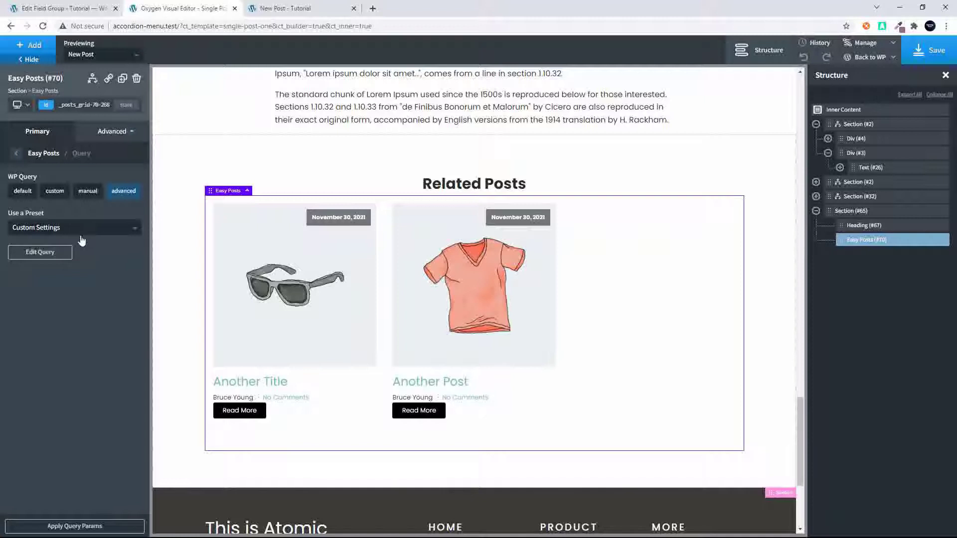
click(52, 256)
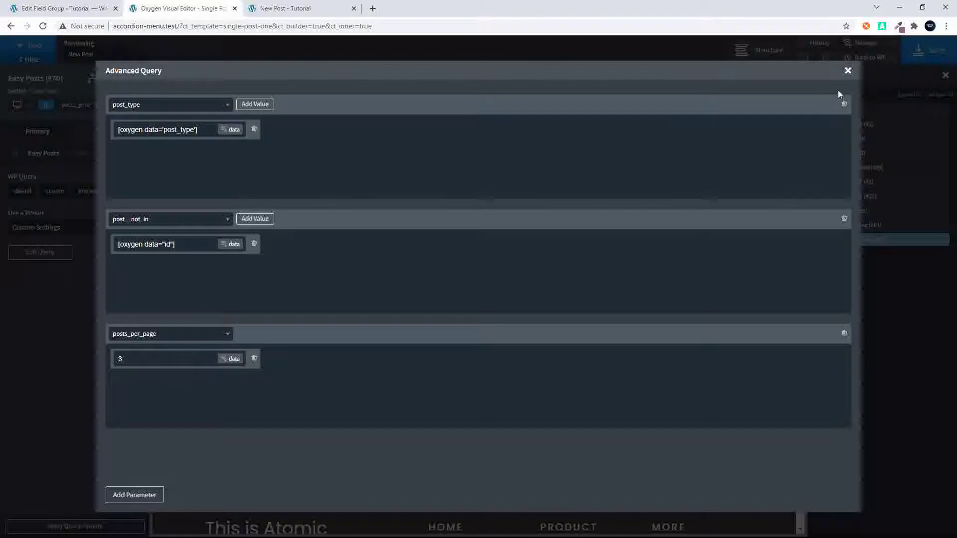
click(847, 71)
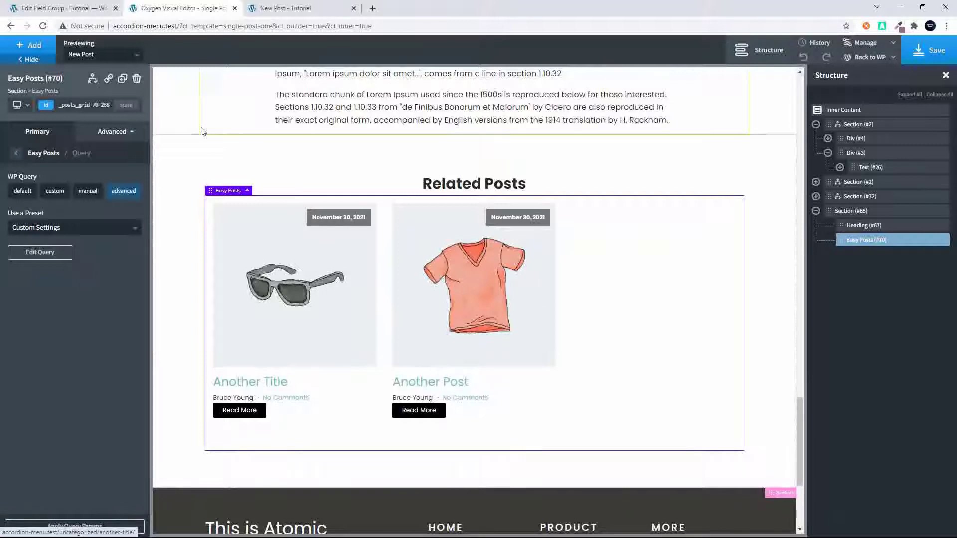
Delete Easy Posts #70 and add a new Easy Posts element below the Related Posts heading
click(137, 80)
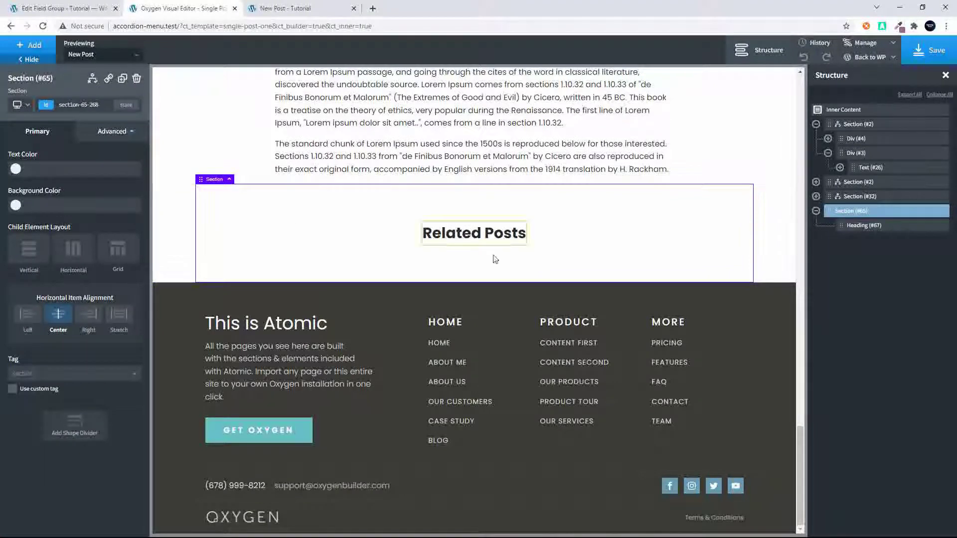
click(462, 235)
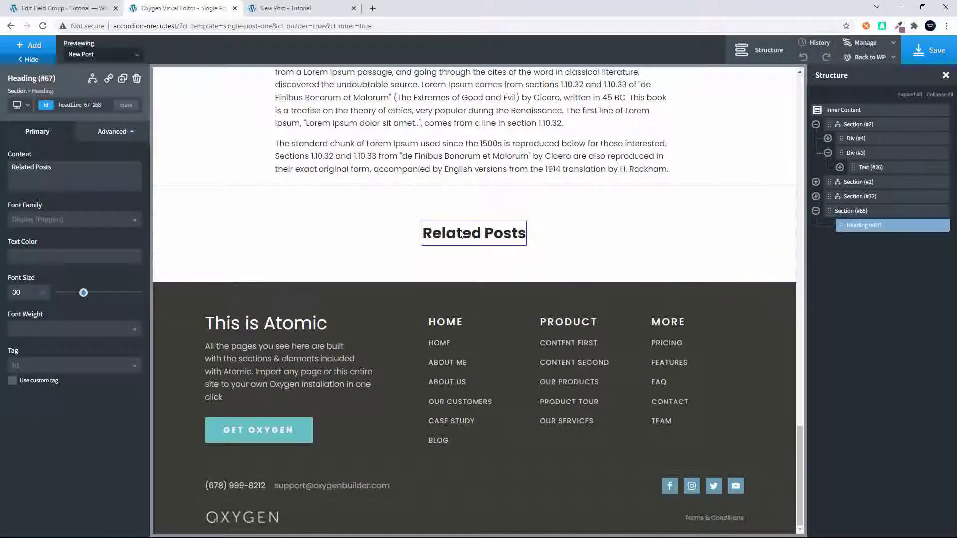
click(20, 48)
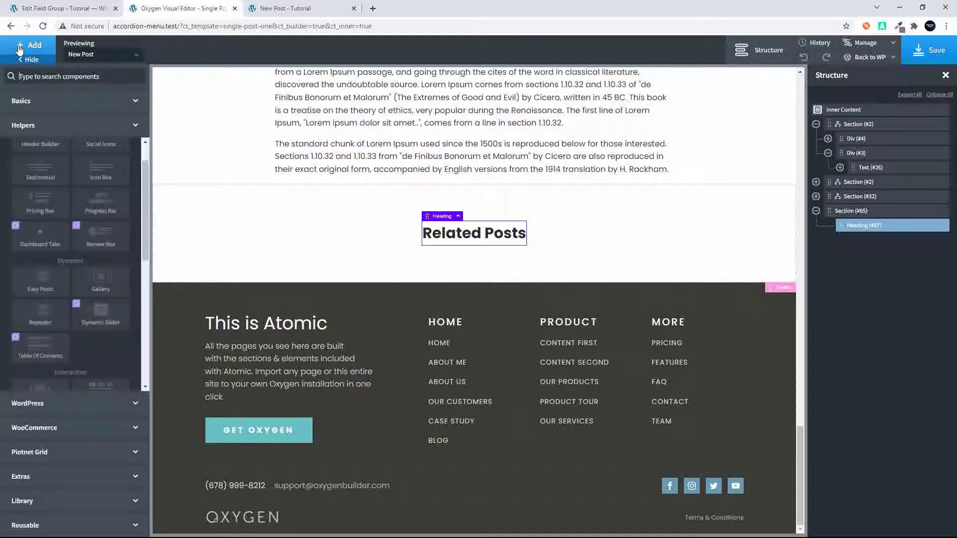
click(40, 282)
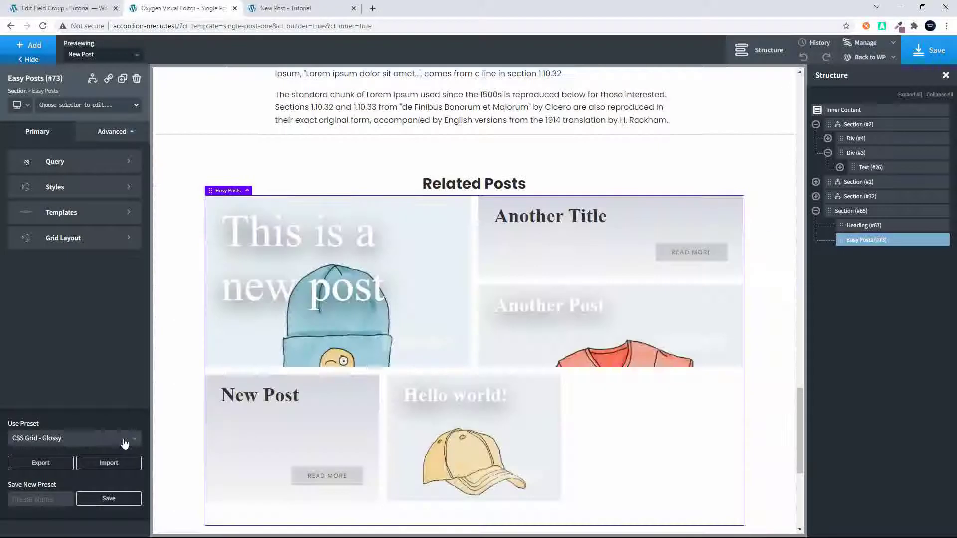
Apply the Grid - Image - Standard preset to the new Easy Posts element
click(125, 441)
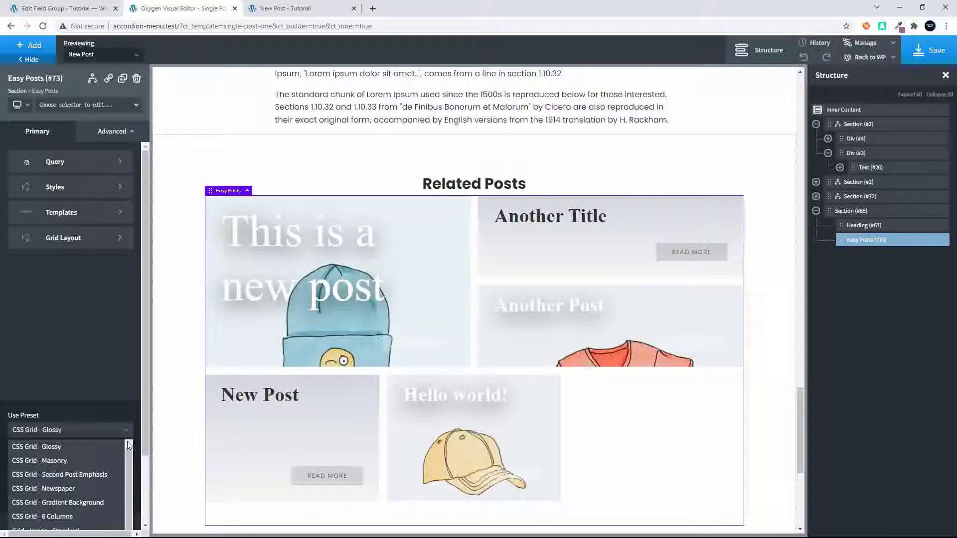
drag(127, 450, 126, 475)
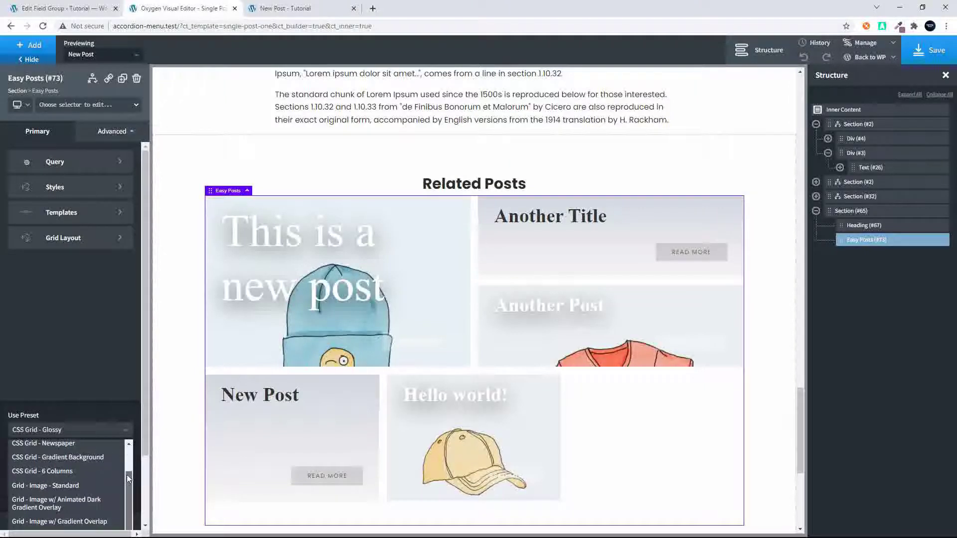
click(73, 485)
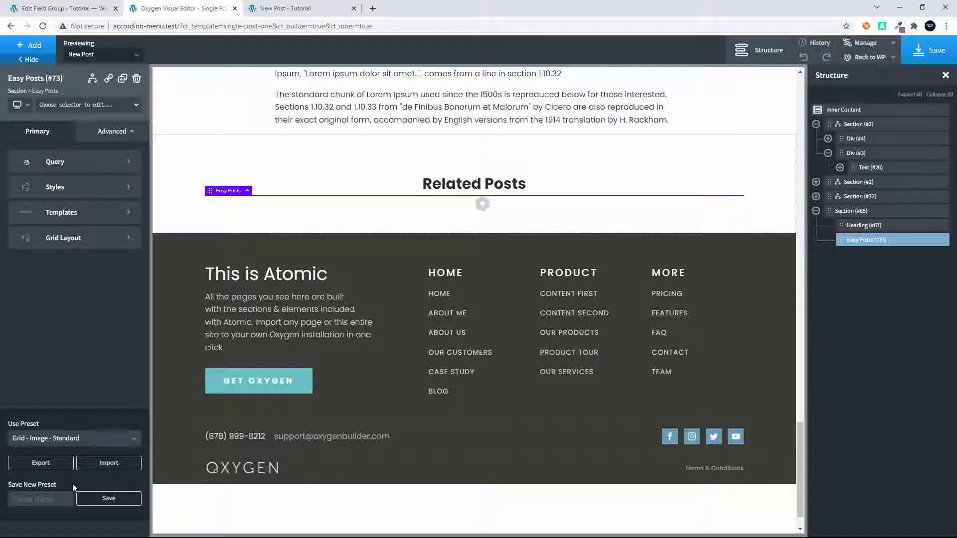
scroll(421, 389, down, 7)
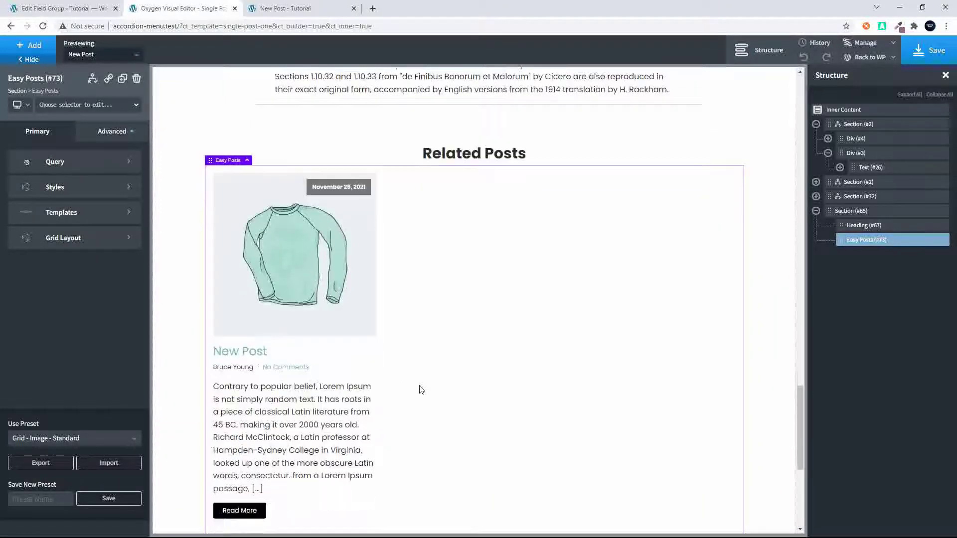
scroll(421, 389, up, 6)
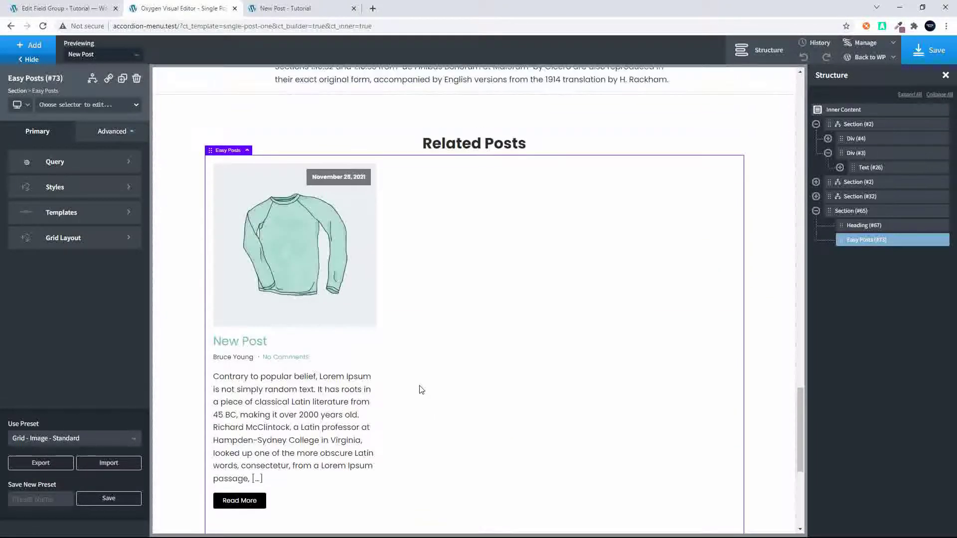
Switch the grid's query to advanced and use the 'Posts of the same post type as the current' preset
click(85, 163)
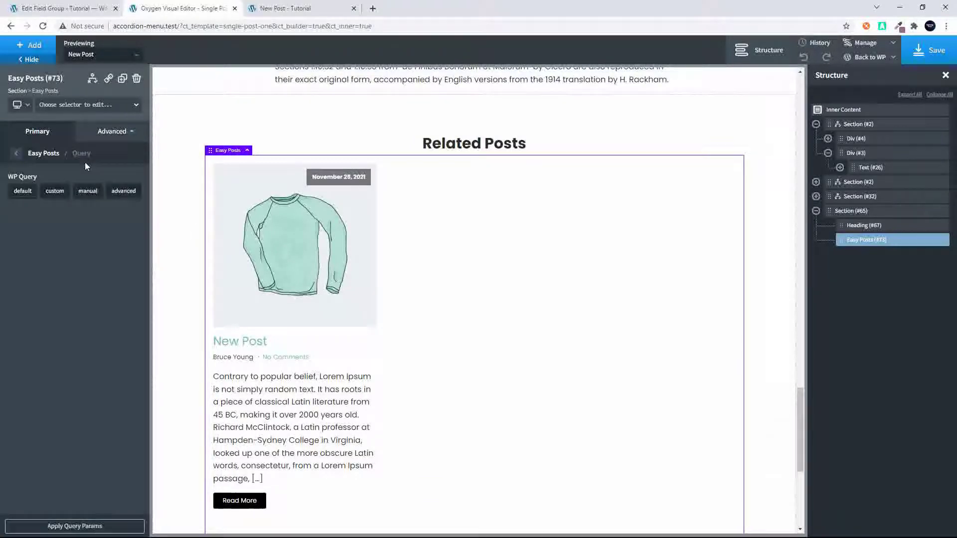
click(124, 193)
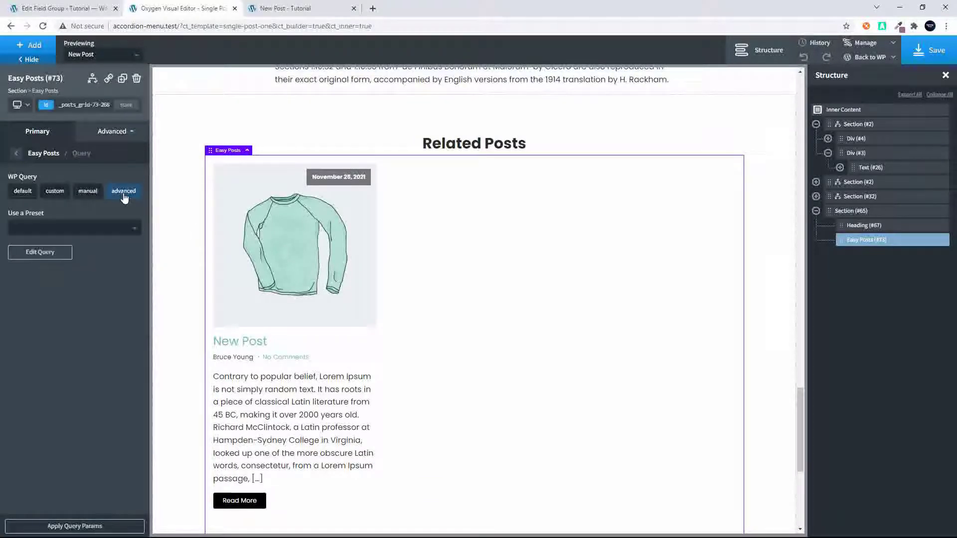
click(91, 236)
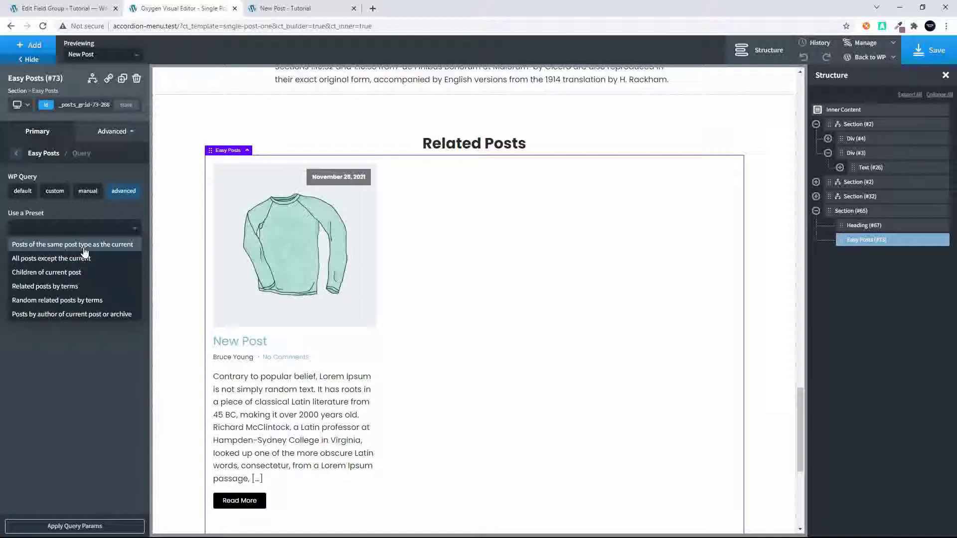
click(84, 248)
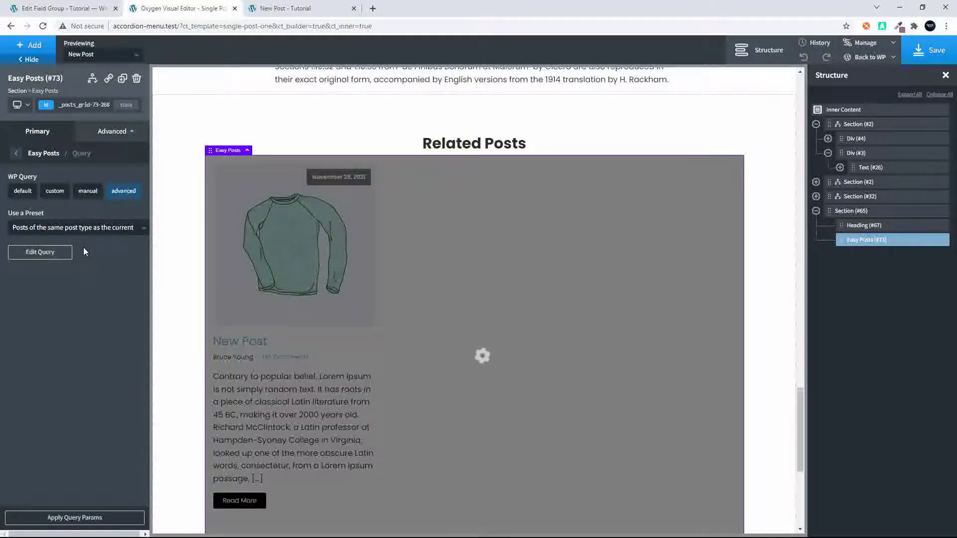
scroll(298, 360, down, 5)
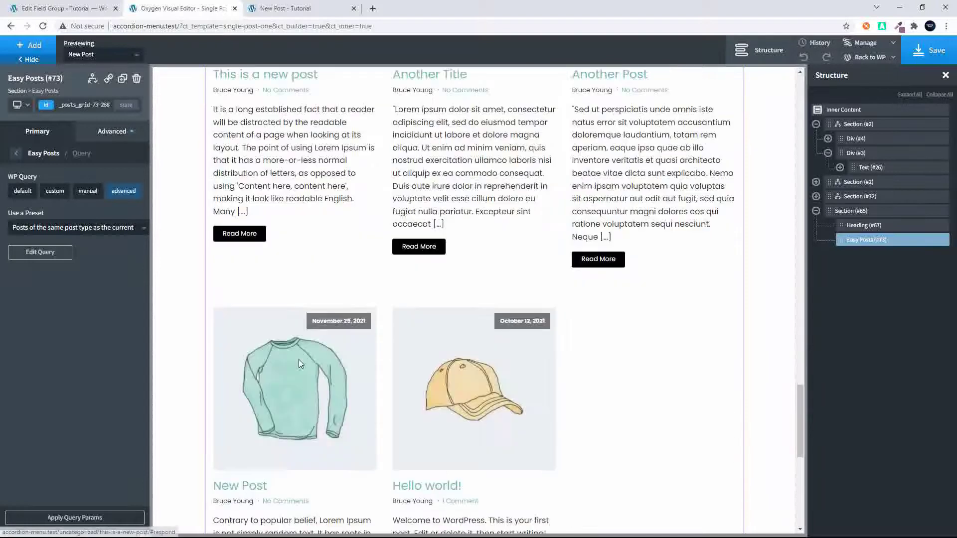
scroll(298, 360, down, 3)
scroll(299, 362, up, 6)
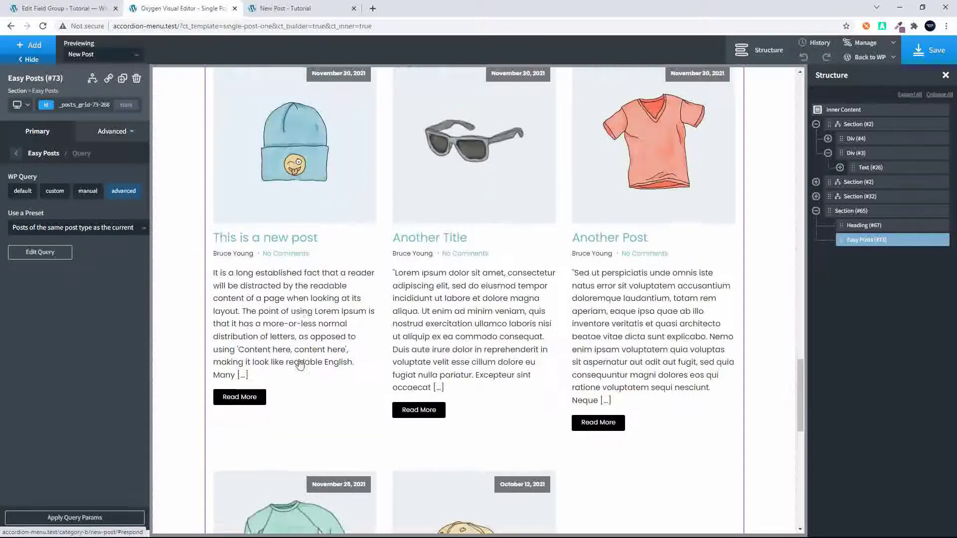
scroll(300, 365, up, 1)
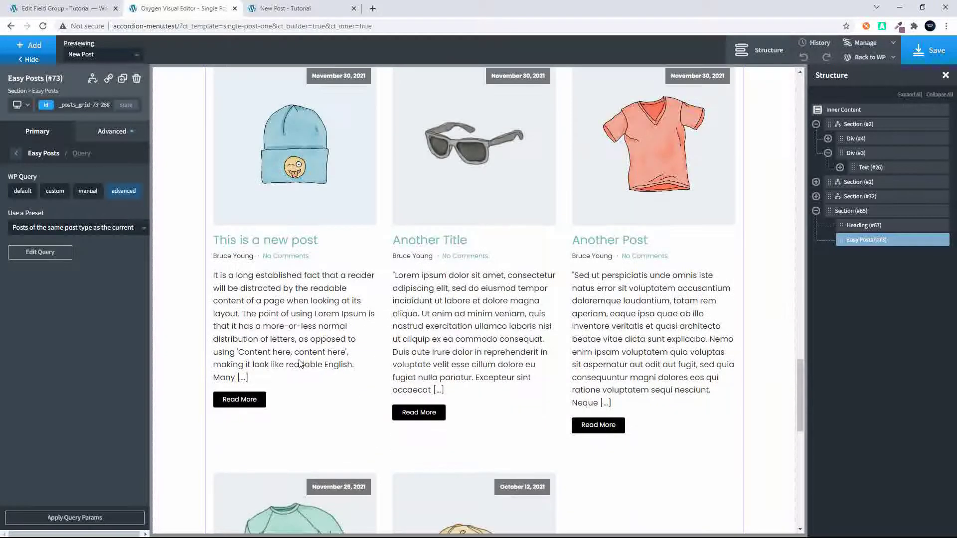
Add a post__not_in query parameter whose value is the Post ID dynamic data
click(45, 254)
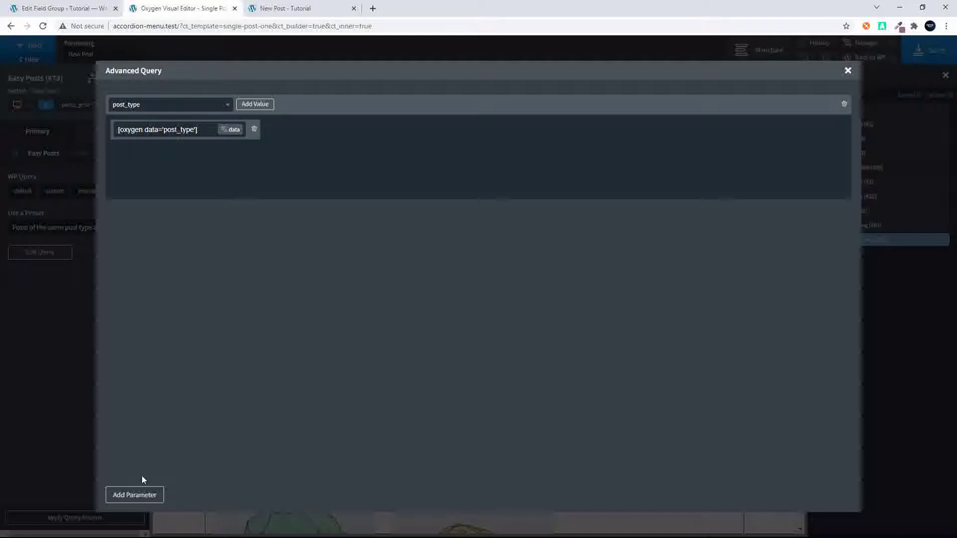
click(139, 496)
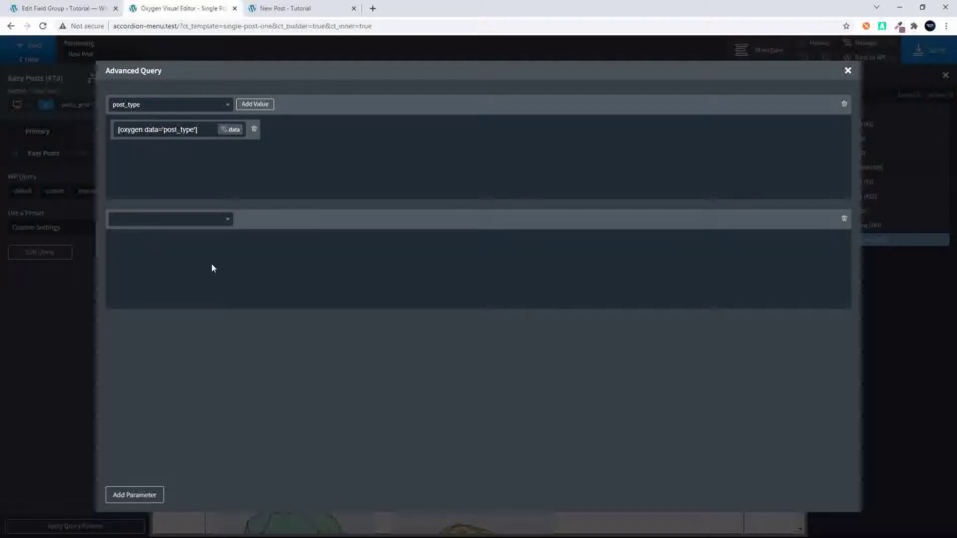
click(208, 224)
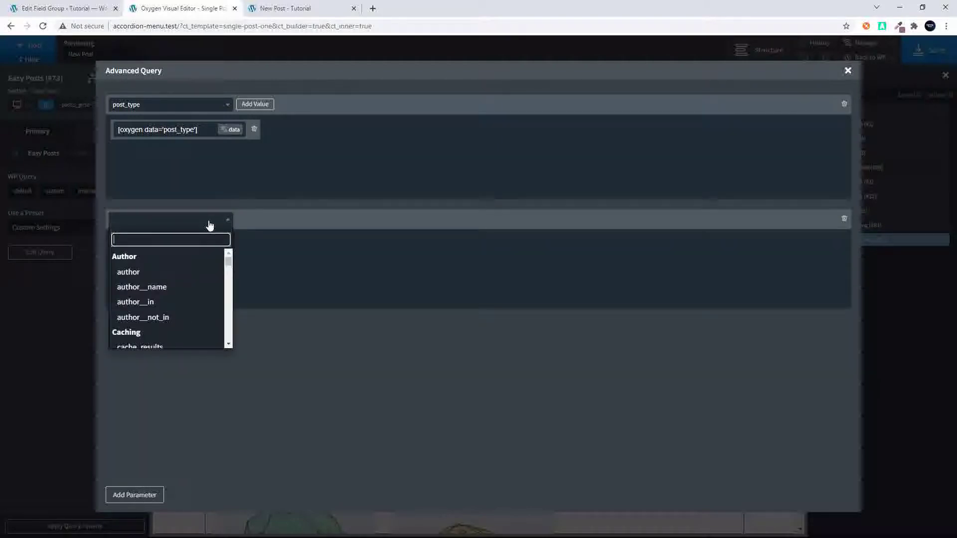
text(post)
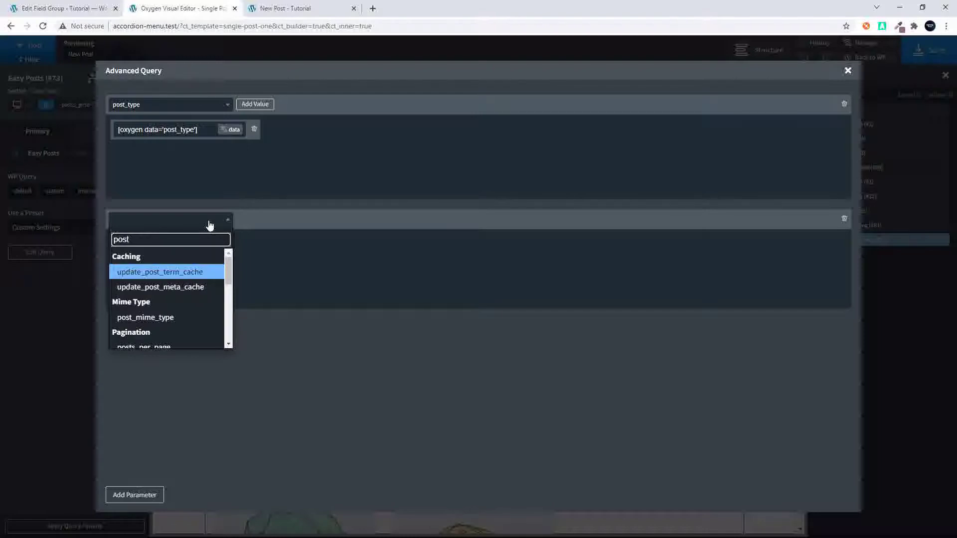
text(_)
drag(225, 279, 229, 325)
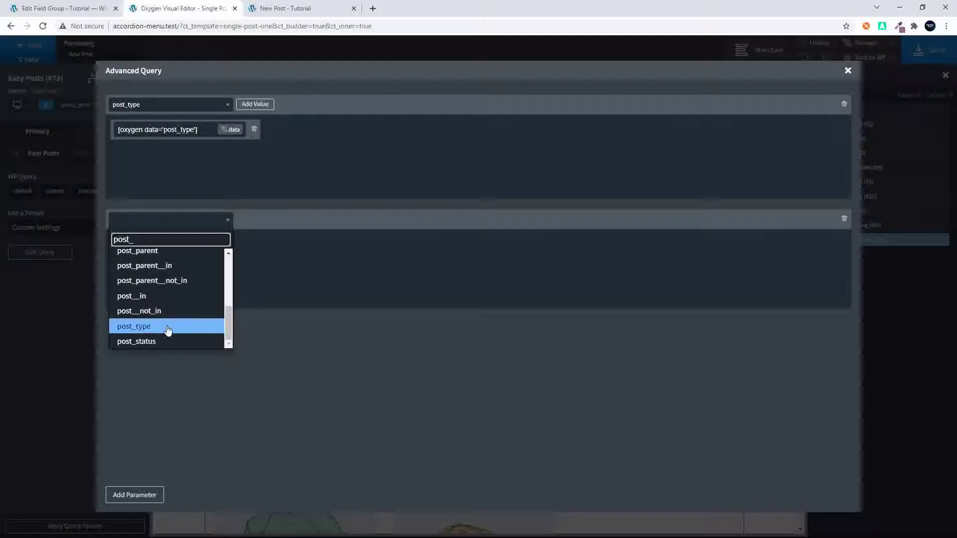
click(149, 316)
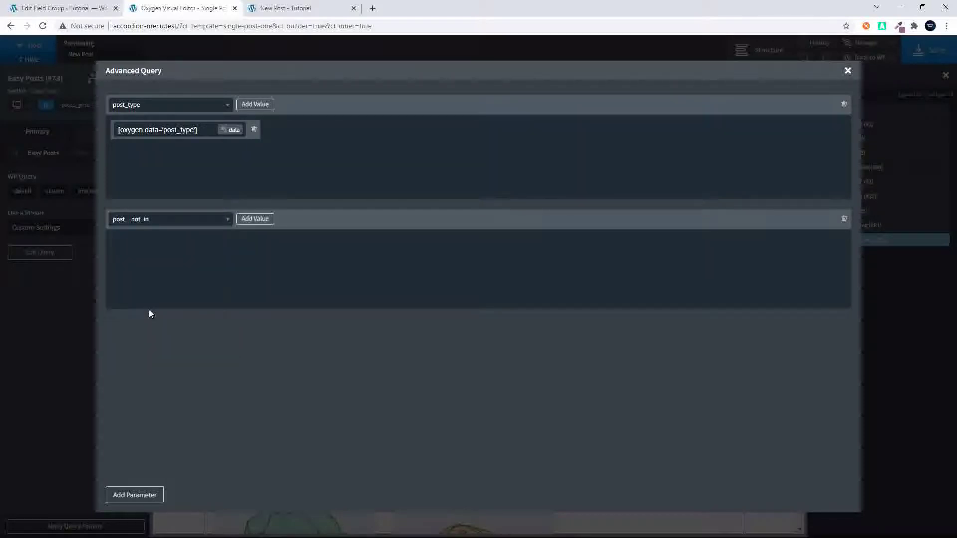
click(255, 219)
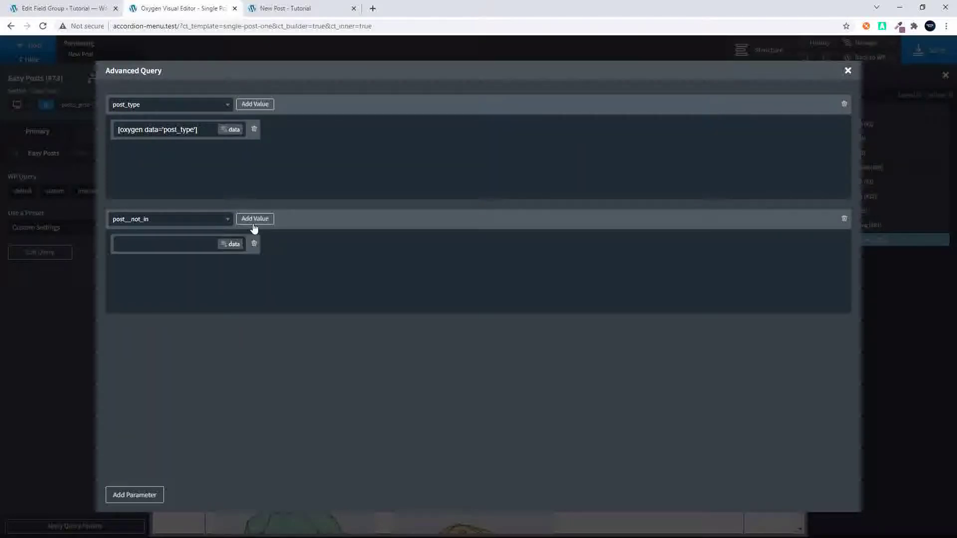
click(232, 245)
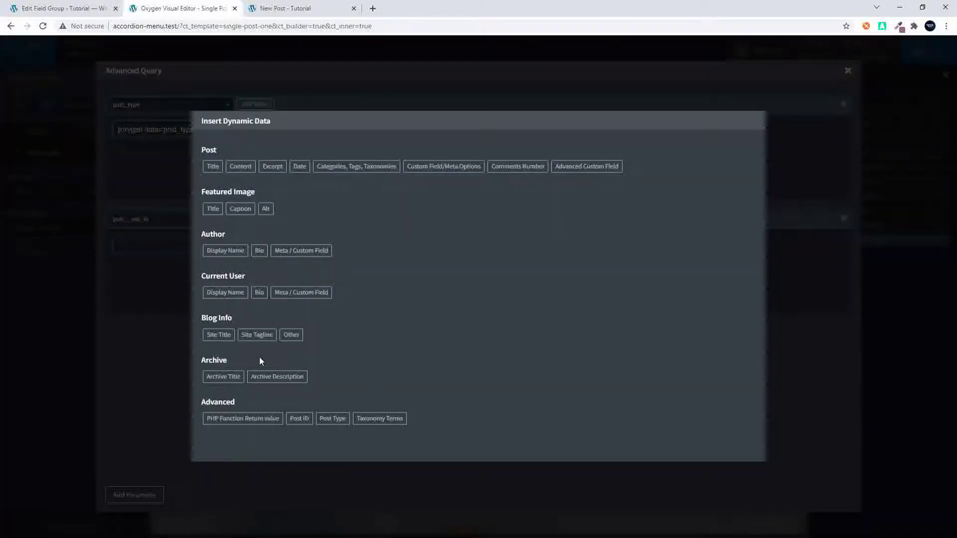
click(298, 418)
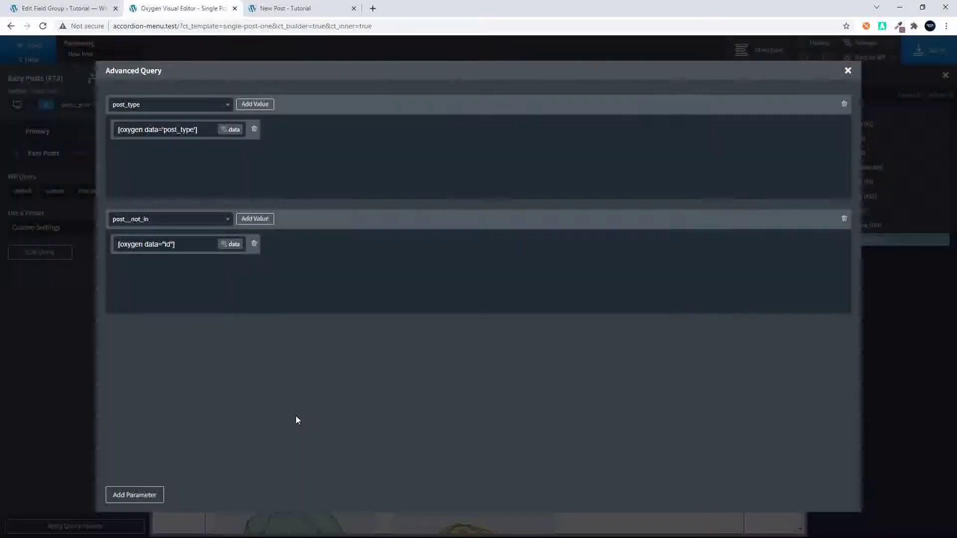
click(847, 71)
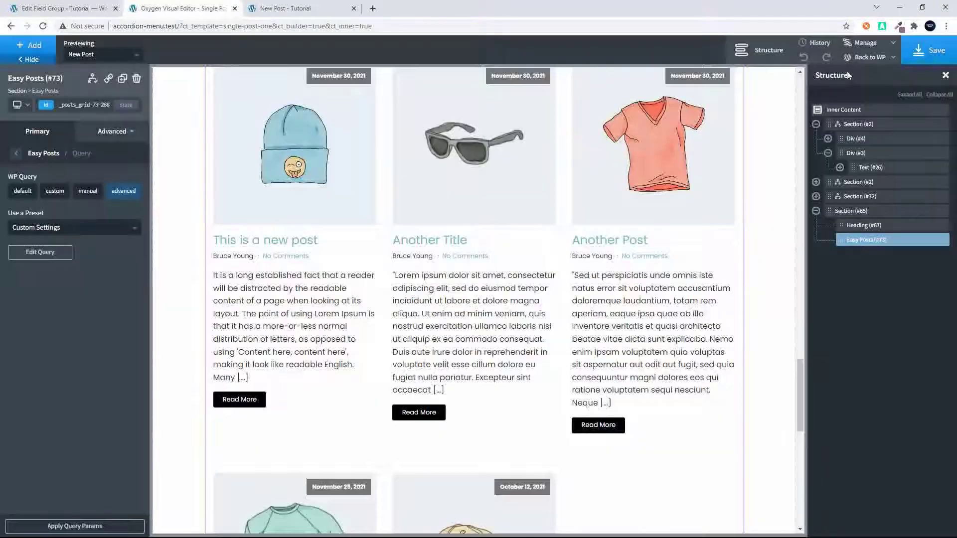
Save the template and apply the query parameters to the preview grid
click(936, 52)
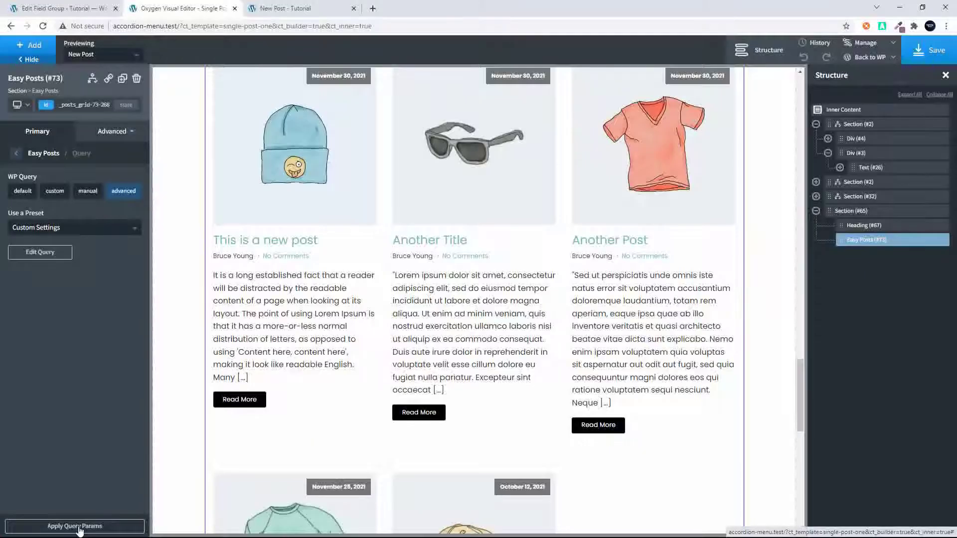
click(79, 527)
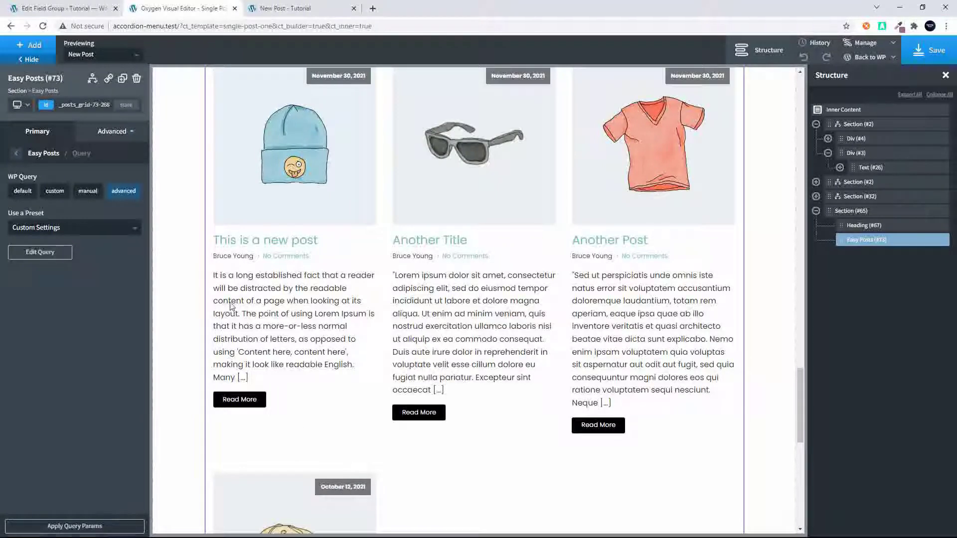
Add a posts_per_page parameter with value 3 in the Advanced Query settings
click(25, 254)
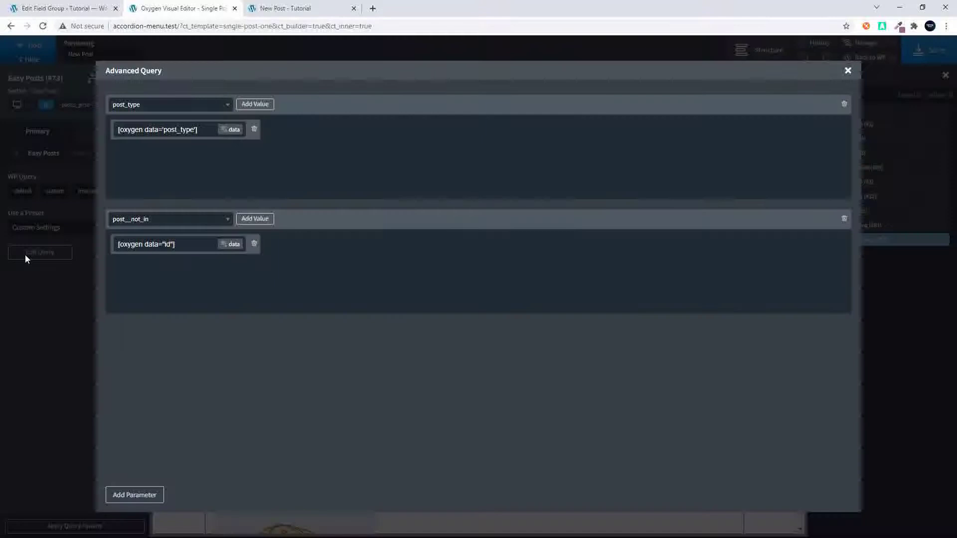
click(128, 496)
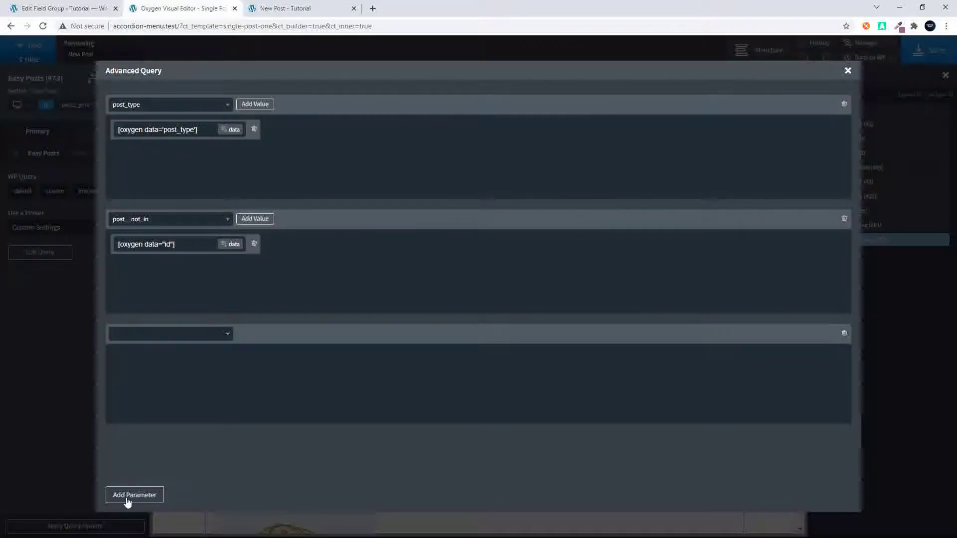
click(231, 334)
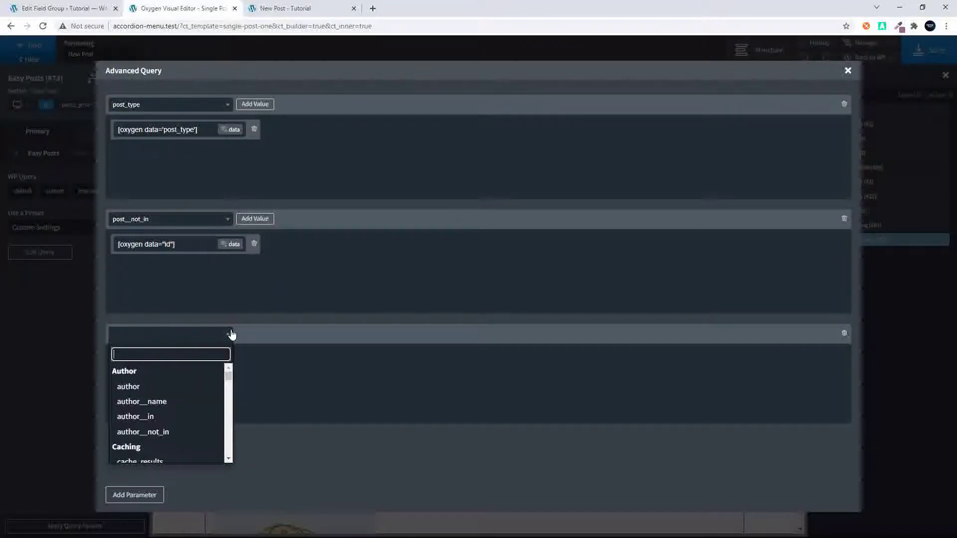
text(posts)
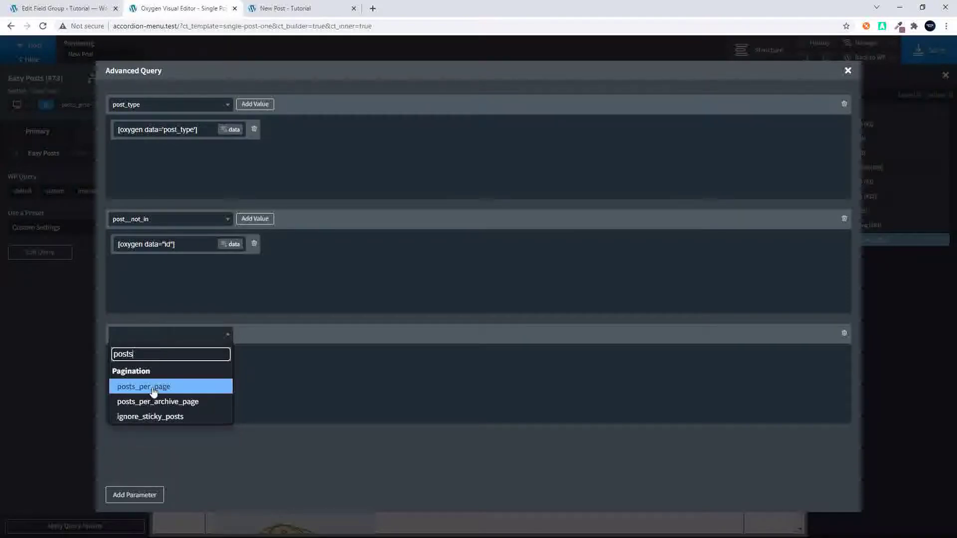
click(154, 392)
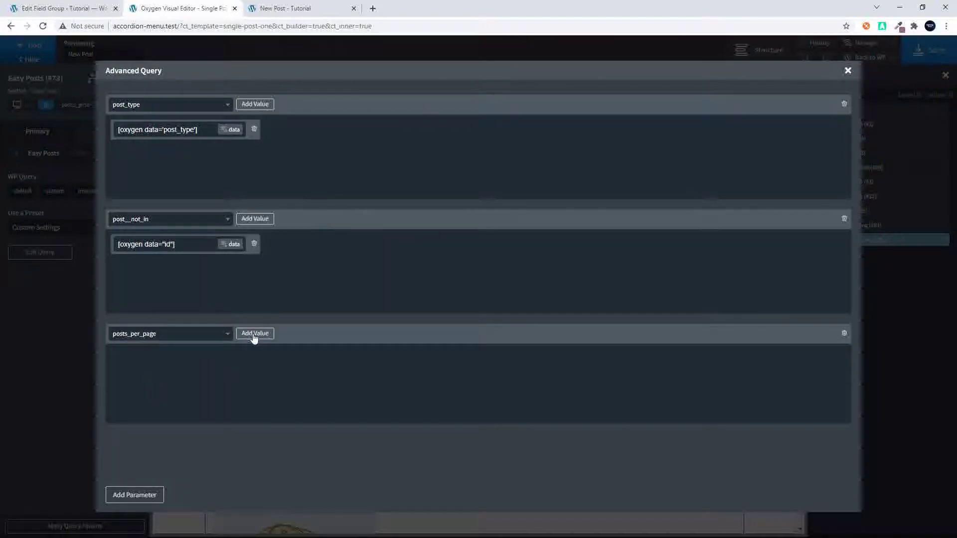
click(249, 335)
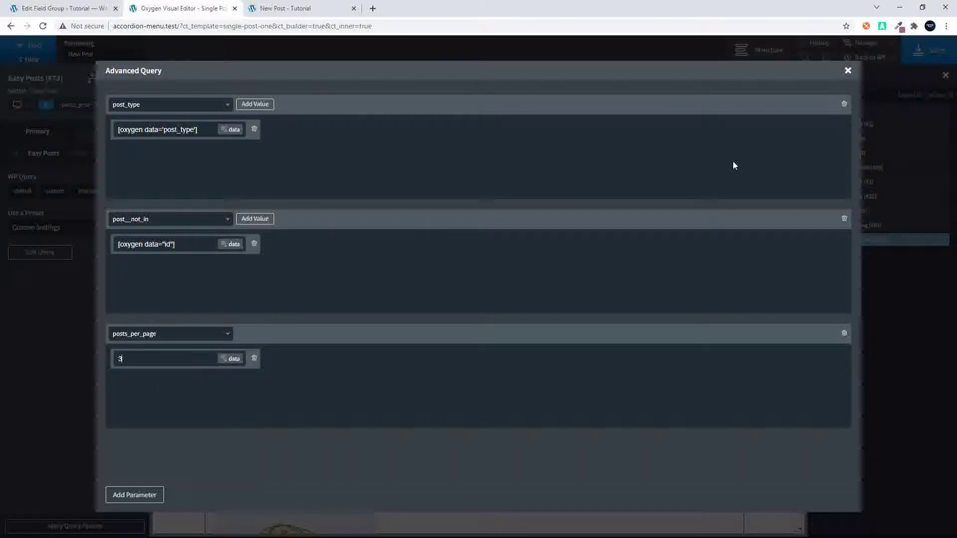
click(848, 71)
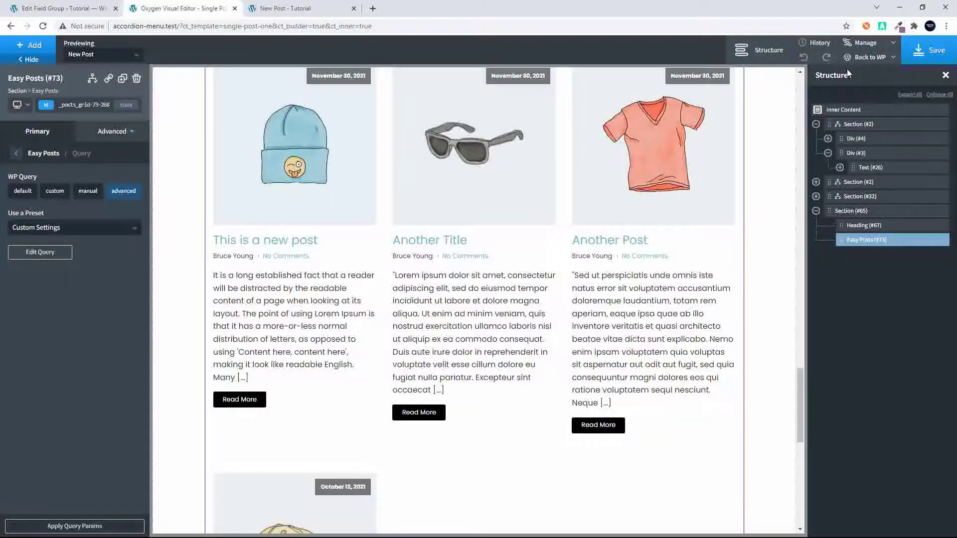
Apply the updated query parameters so three posts preview, then save the template
click(77, 529)
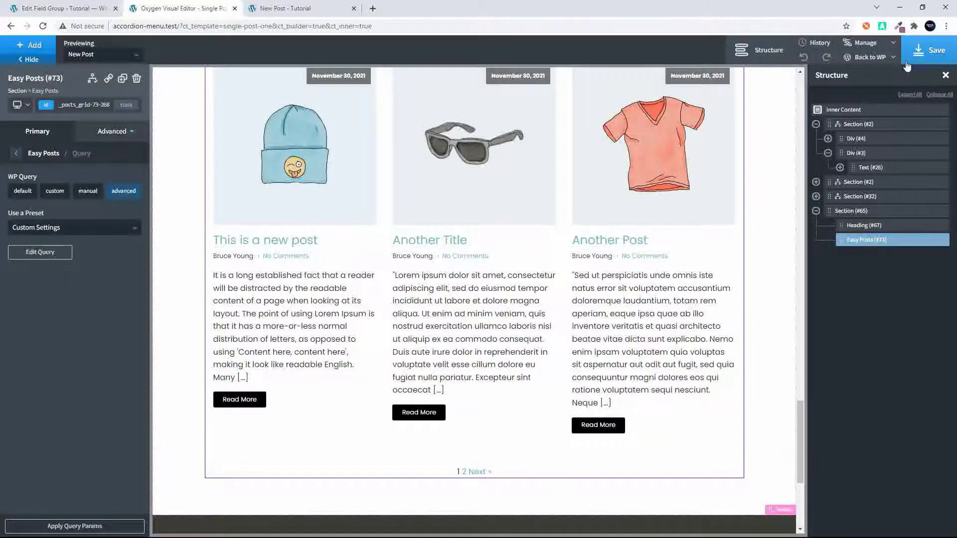
click(928, 52)
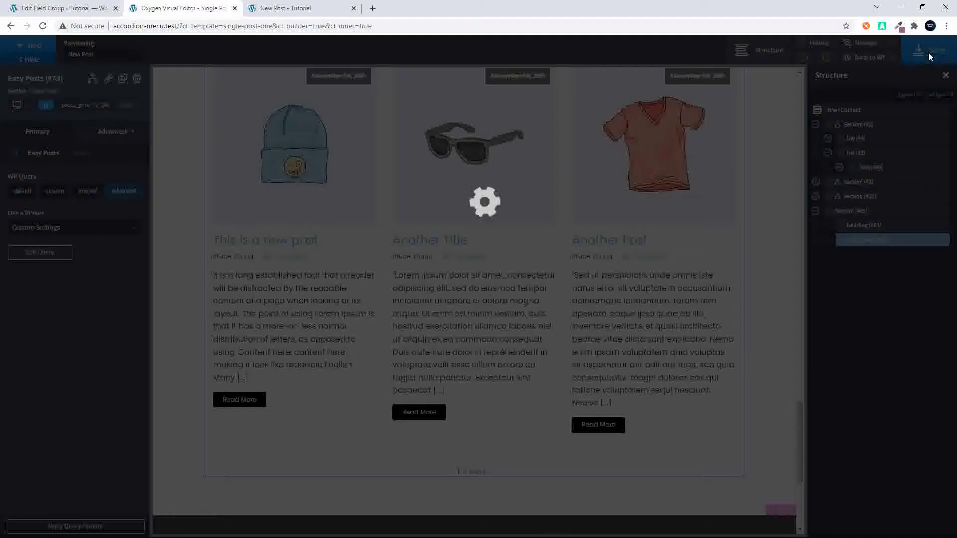
Reload the New Post page and scroll down to its three-post Related Posts grid
click(269, 11)
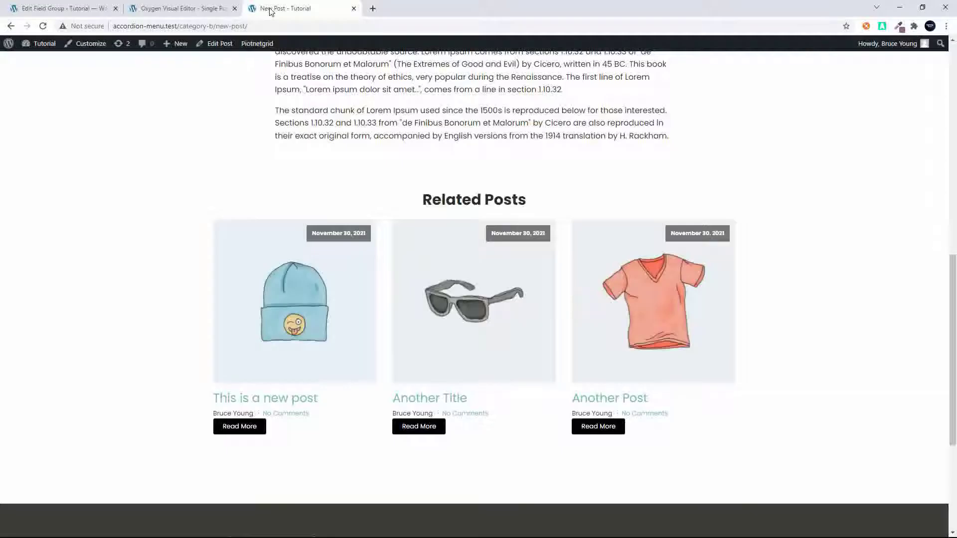
click(43, 26)
scroll(150, 388, down, 3)
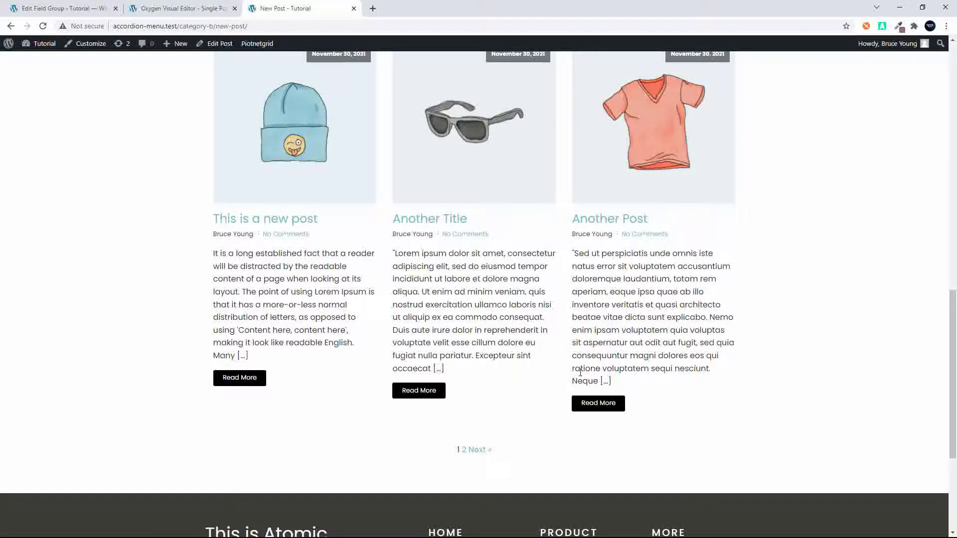
Inspect the Next pagination link and select the oxy-easy-posts-pages container in DevTools
right_click(477, 452)
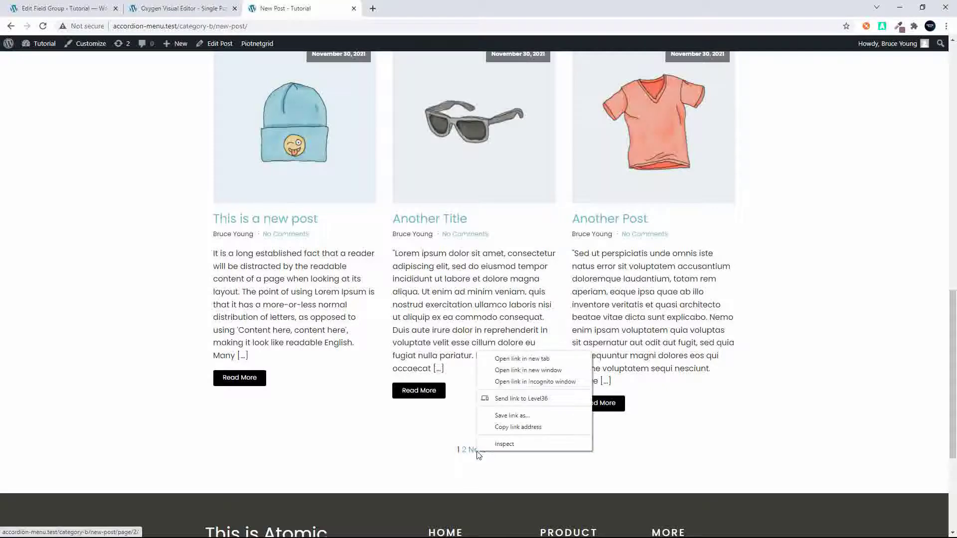
click(504, 444)
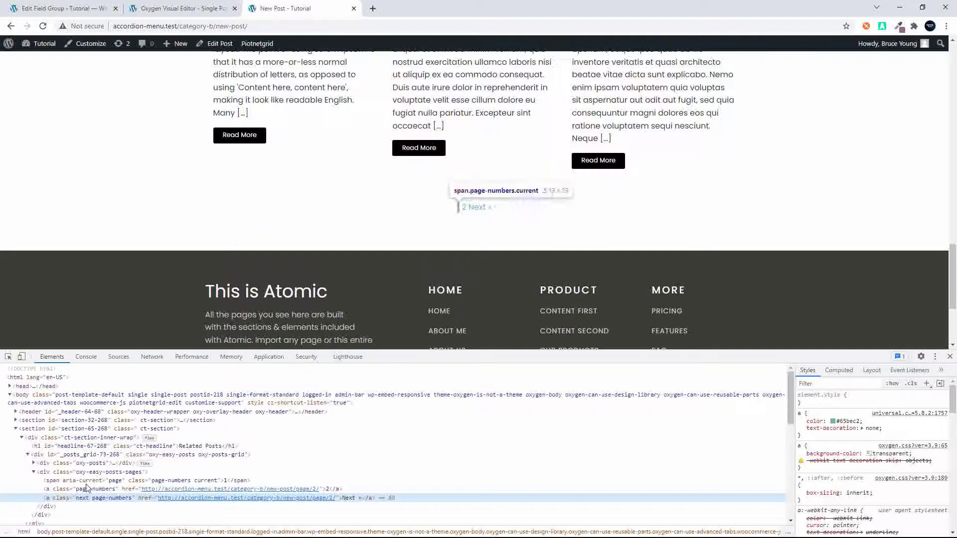
click(64, 475)
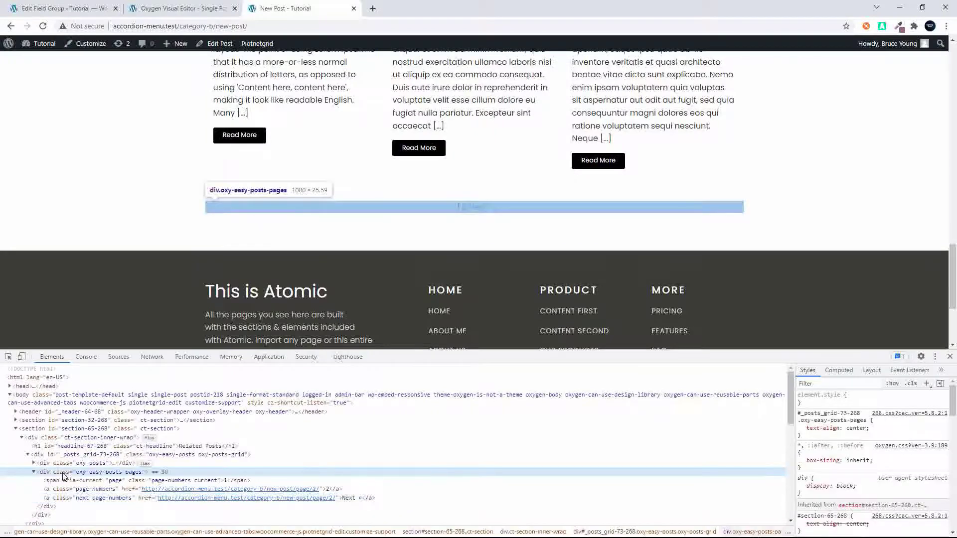
Add an inspector-stylesheet rule .oxy-easy-posts-pages { display: none; } and copy it
mouse_move(928, 424)
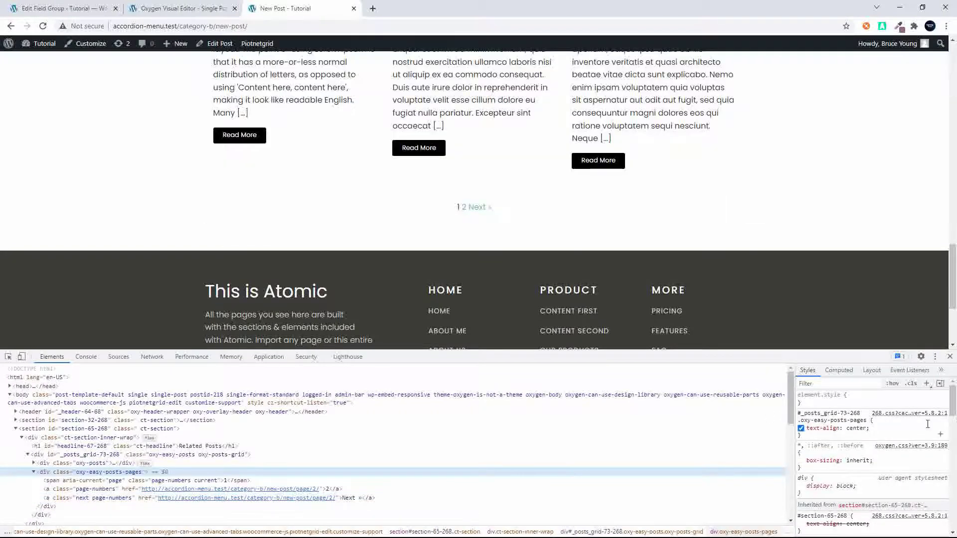
click(925, 388)
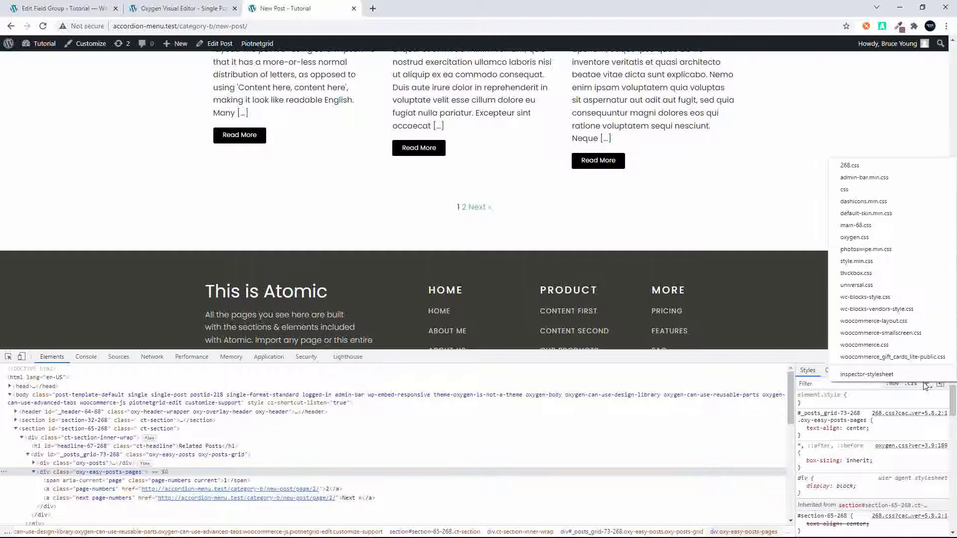
click(926, 387)
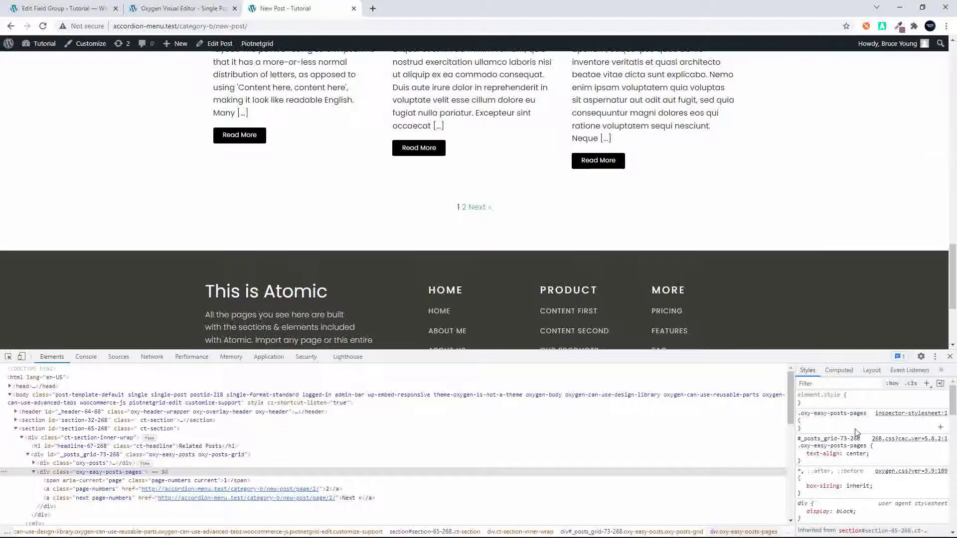
click(839, 422)
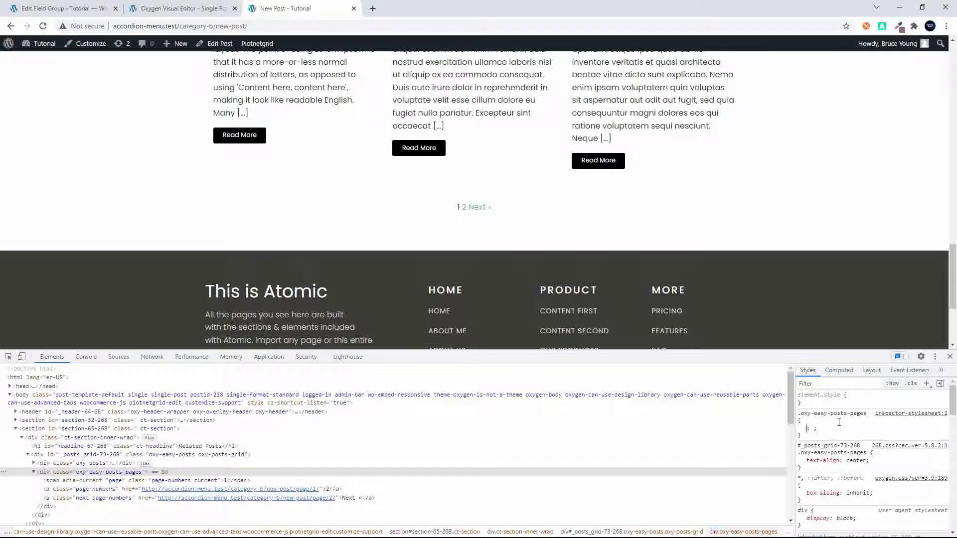
text(display: ;)
key(Tab)
text(none)
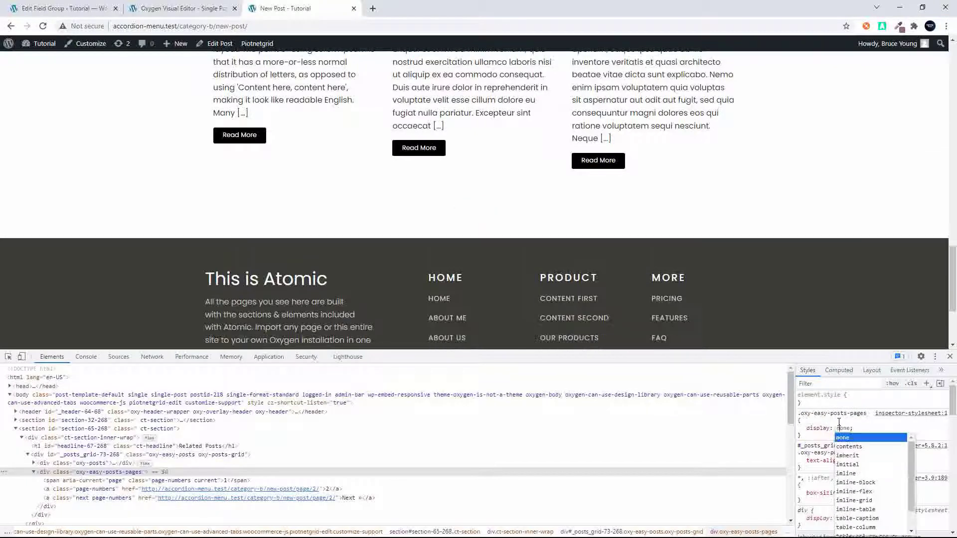
key(Return)
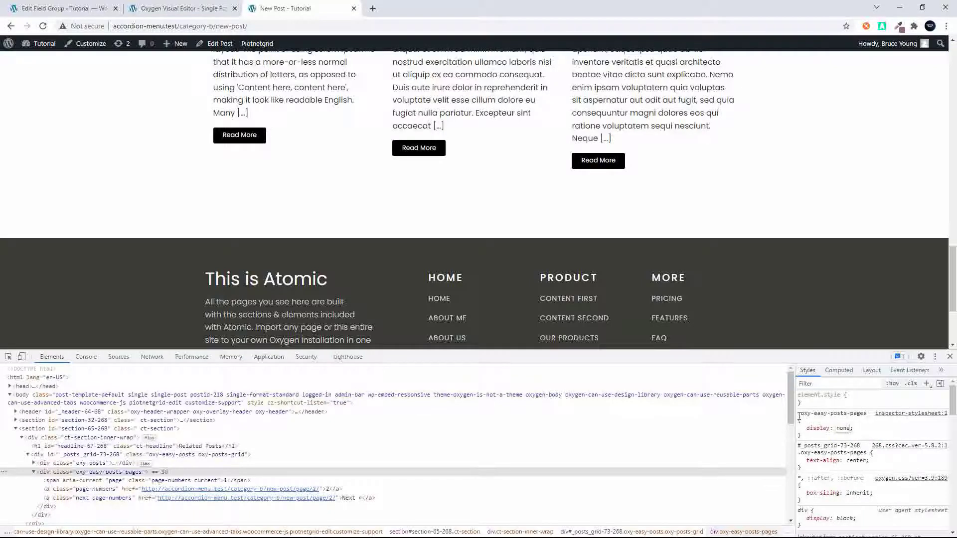
drag(799, 417, 808, 438)
key(ctrl+c)
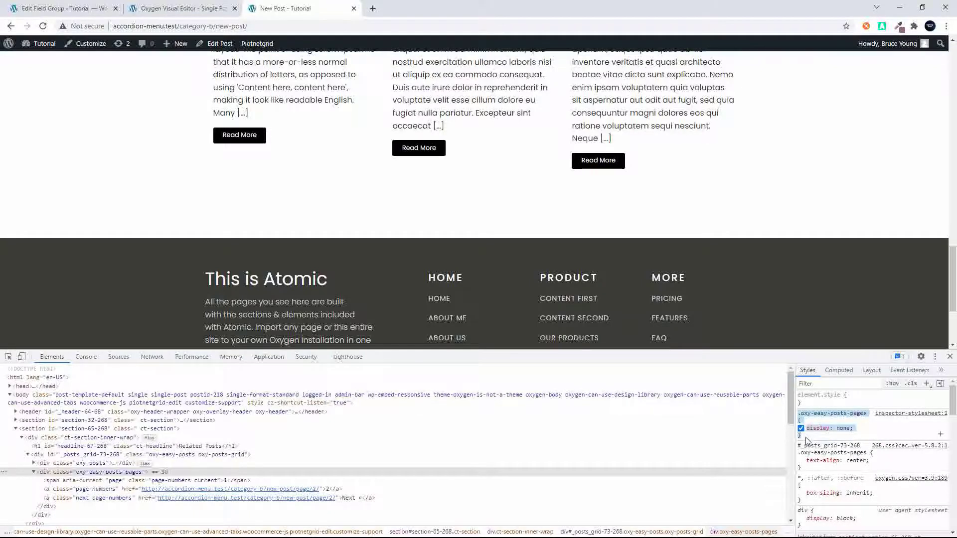
click(157, 9)
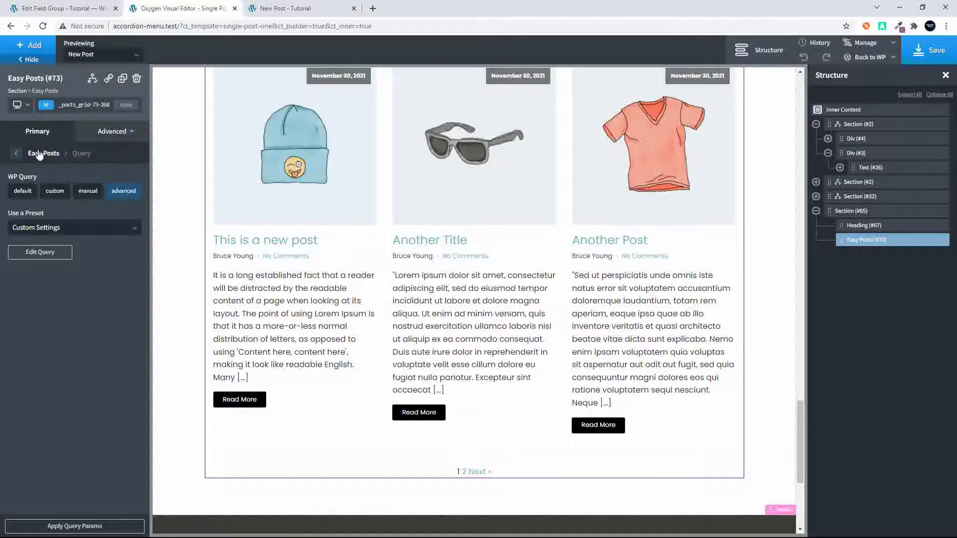
Paste the .oxy-easy-posts-pages { display: none; } rule at the top of the Easy Posts Template CSS and apply it
click(16, 156)
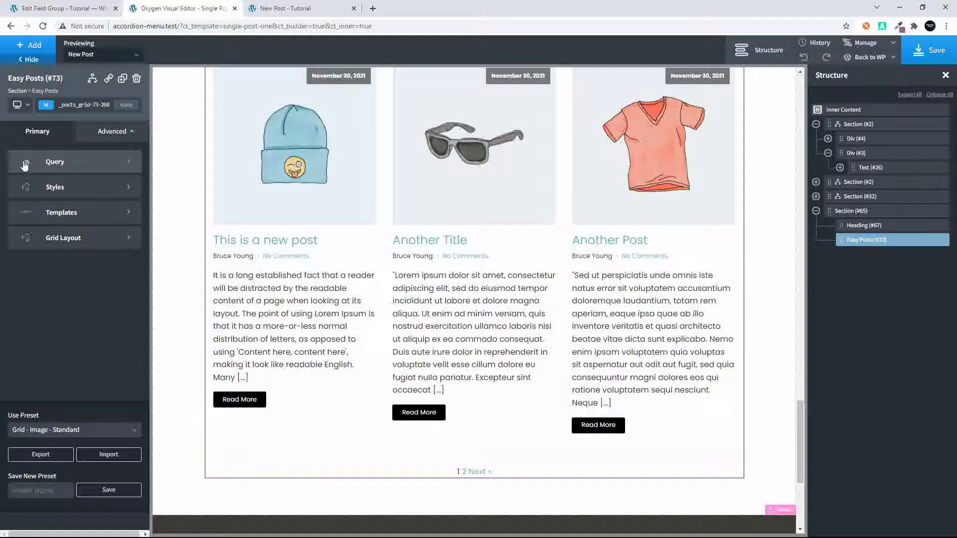
click(62, 218)
click(64, 212)
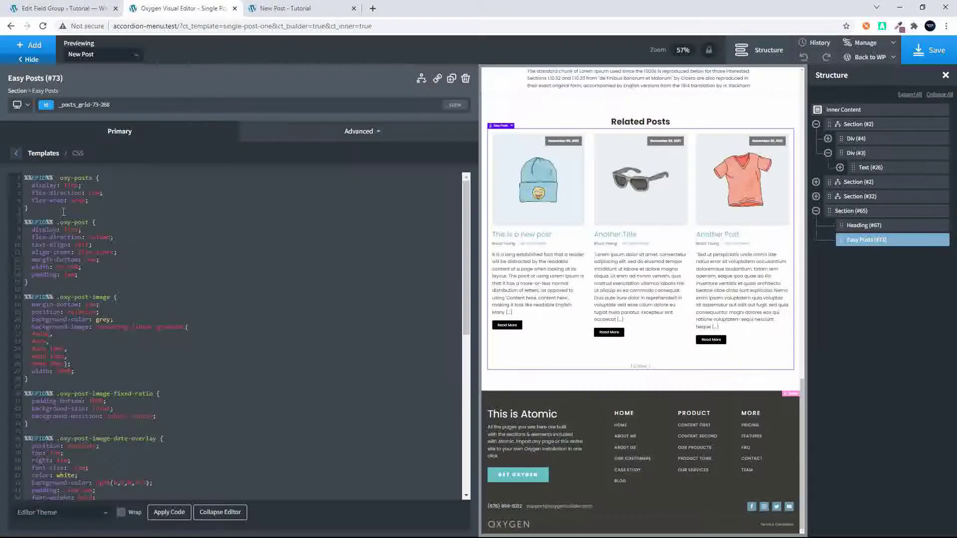
click(24, 176)
key(ctrl+v)
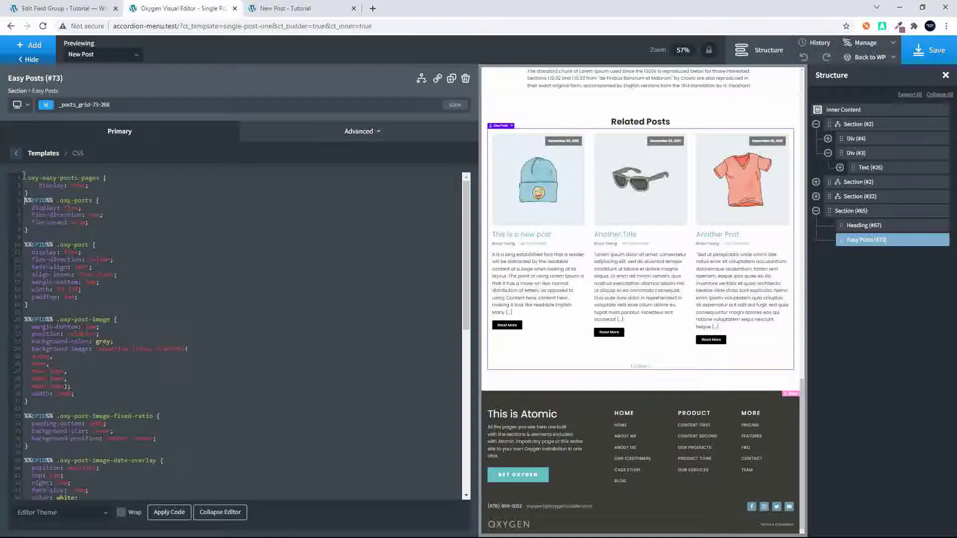
click(170, 521)
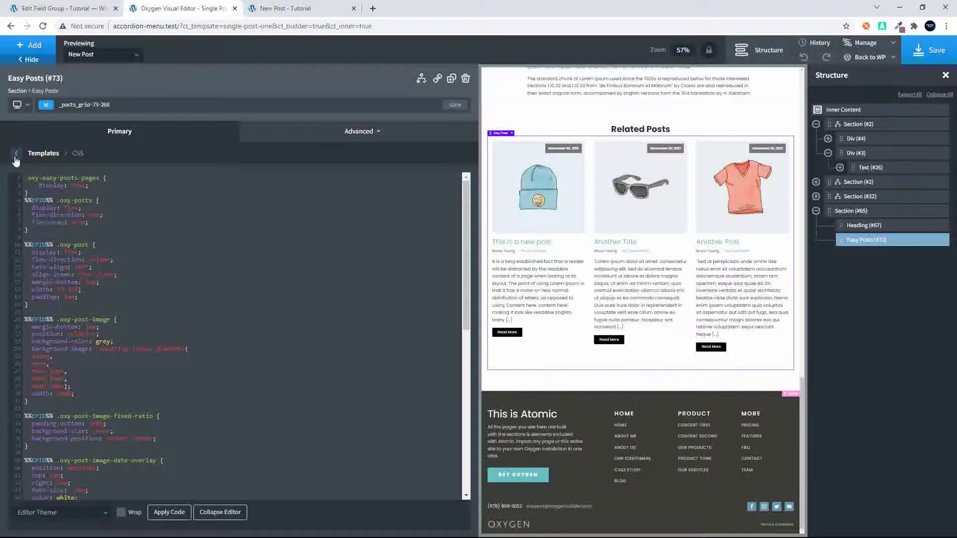
click(17, 154)
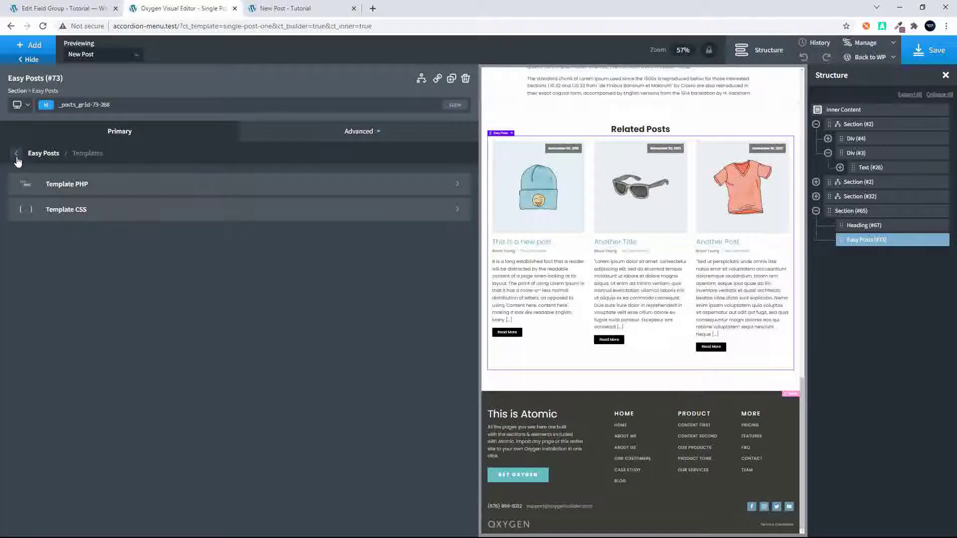
In Template PHP, wrap the oxy-post-content div in <!-- --> and prefix the_excerpt() with //, then apply
click(51, 184)
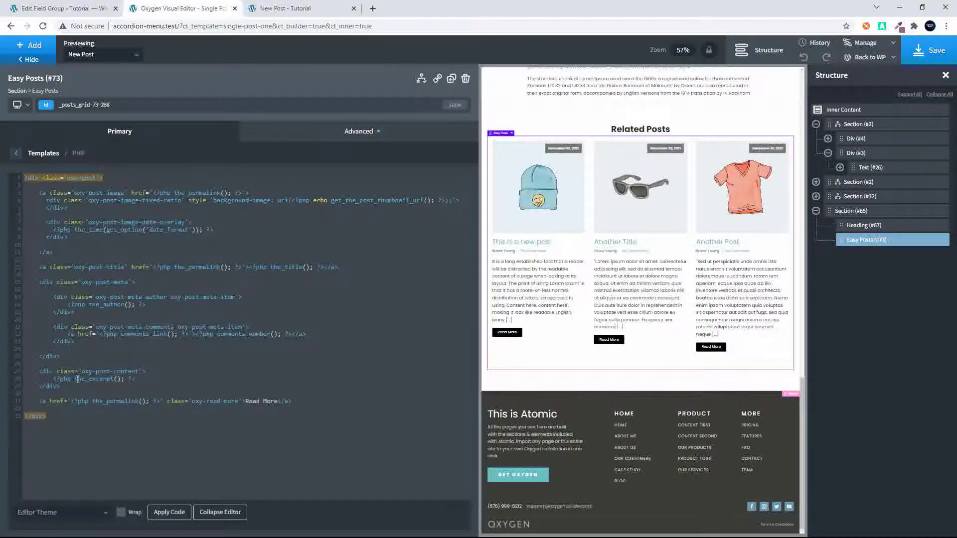
click(38, 372)
text(<!)
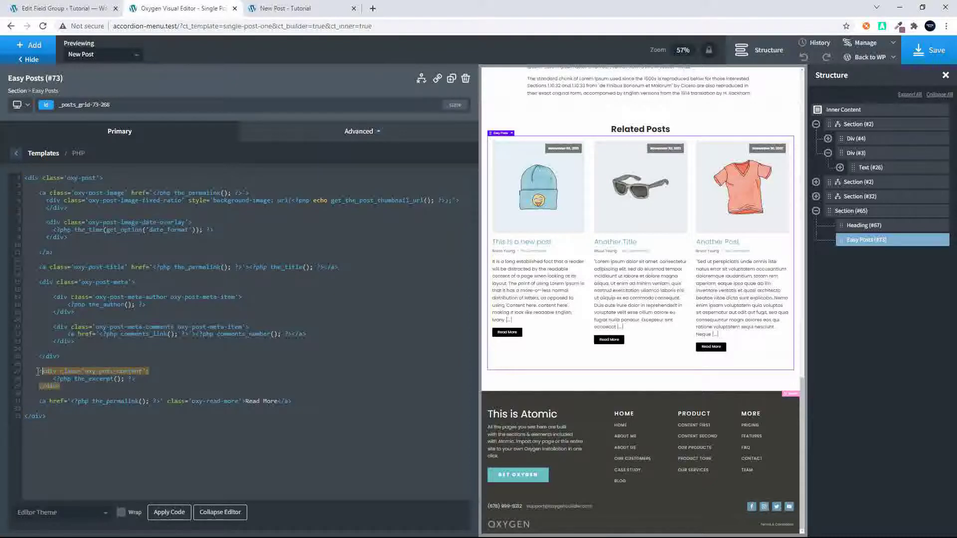
text(-- )
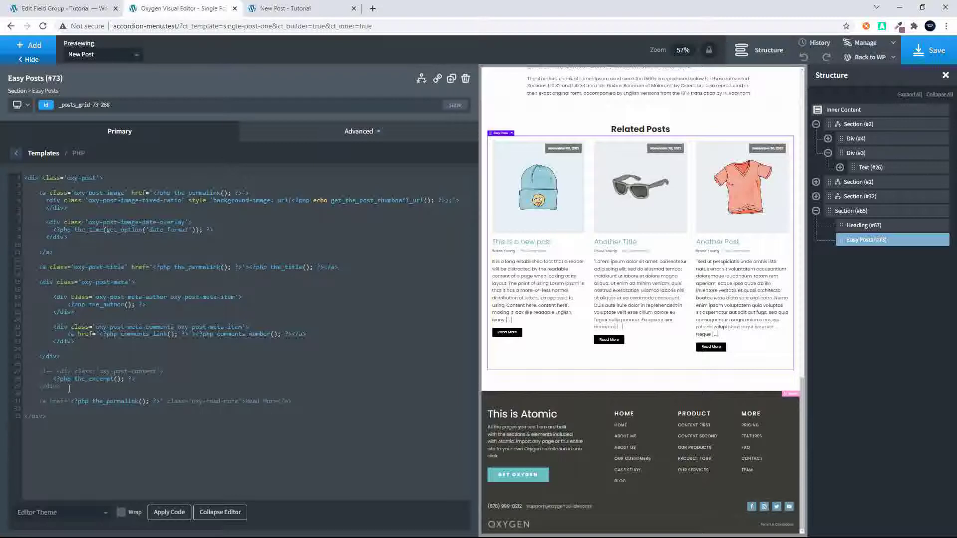
text(-->)
click(76, 378)
text(//)
click(163, 512)
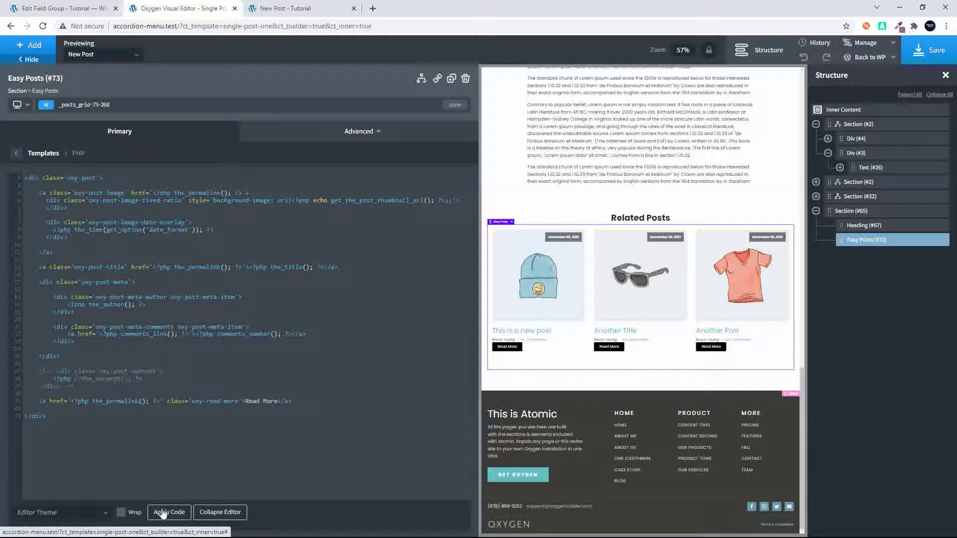
Save the Oxygen template and reload the New Post page to view its Related Posts section
click(944, 44)
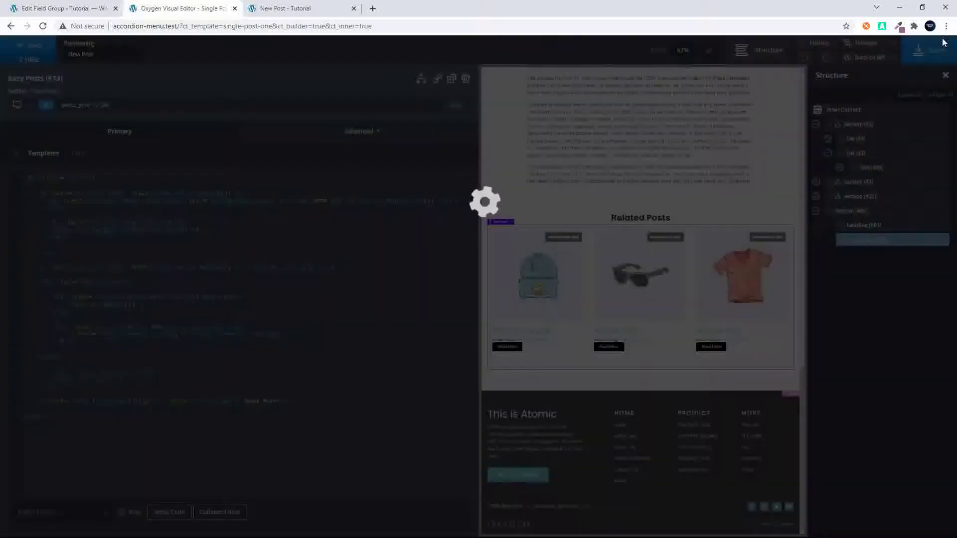
click(282, 6)
click(43, 26)
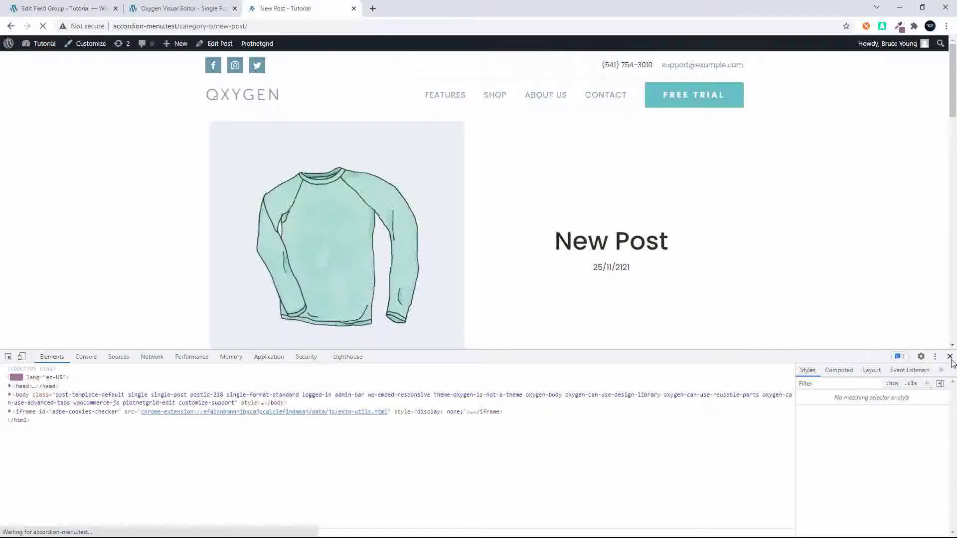
click(950, 356)
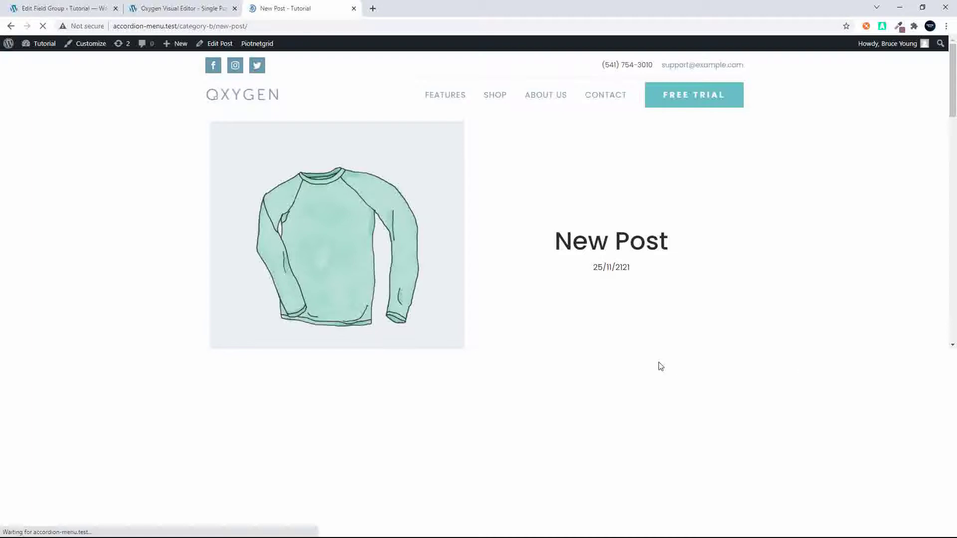
scroll(660, 368, up, 15)
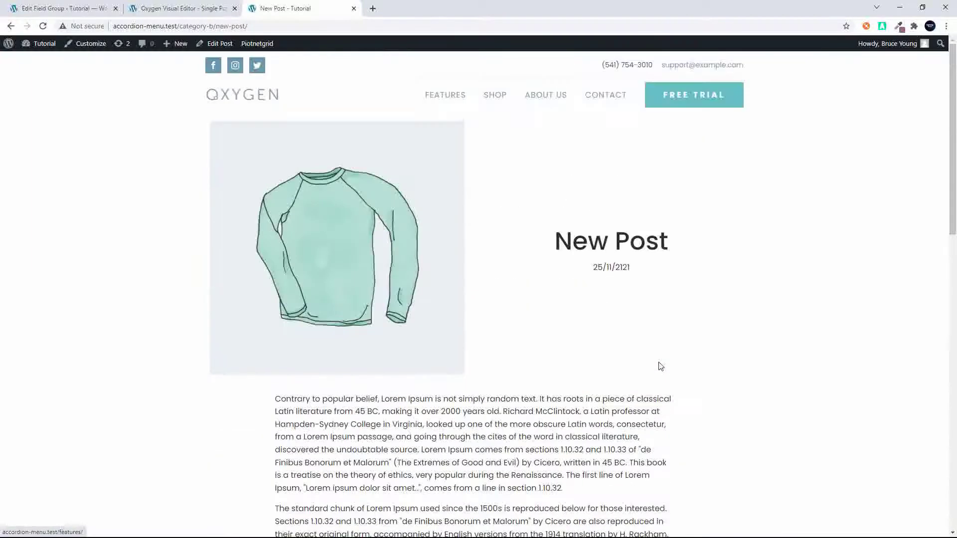
scroll(660, 367, down, 5)
scroll(660, 367, down, 7)
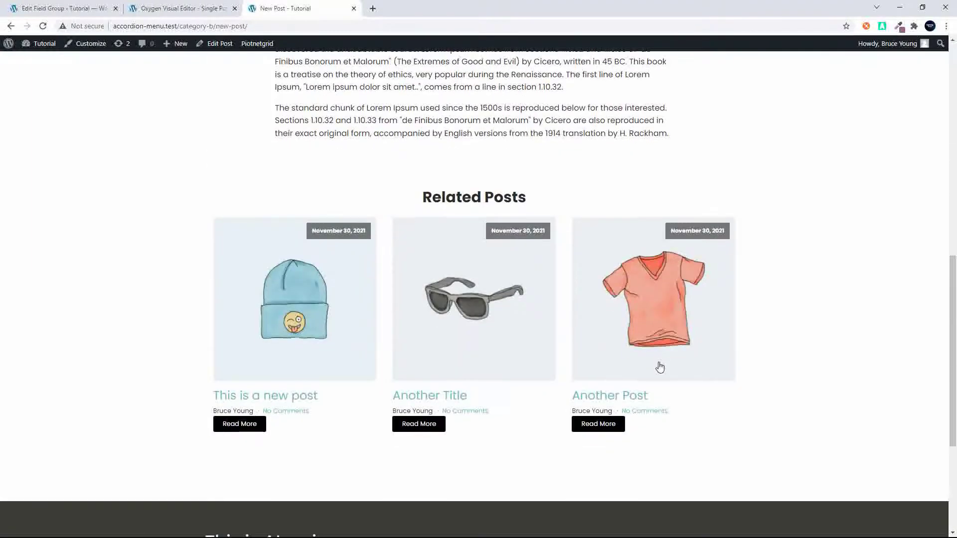
Open the Another Title related post and return to New Post, confirming three cards without excerpts or pagination
click(473, 333)
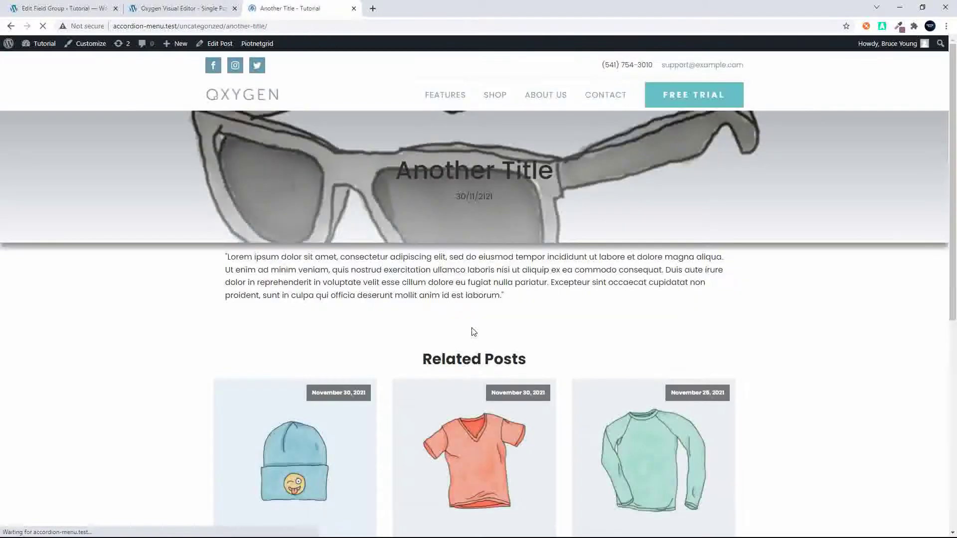
scroll(472, 327, down, 3)
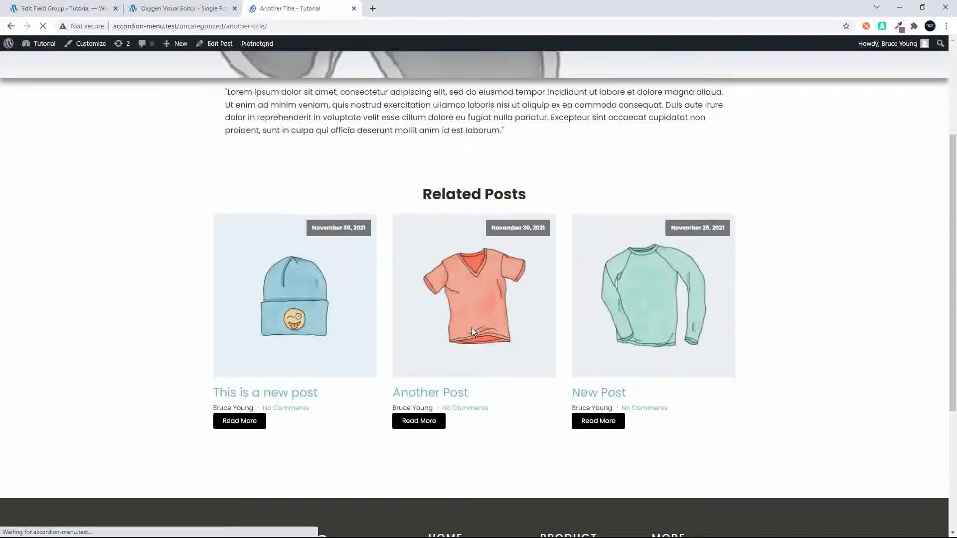
click(658, 297)
scroll(659, 297, down, 10)
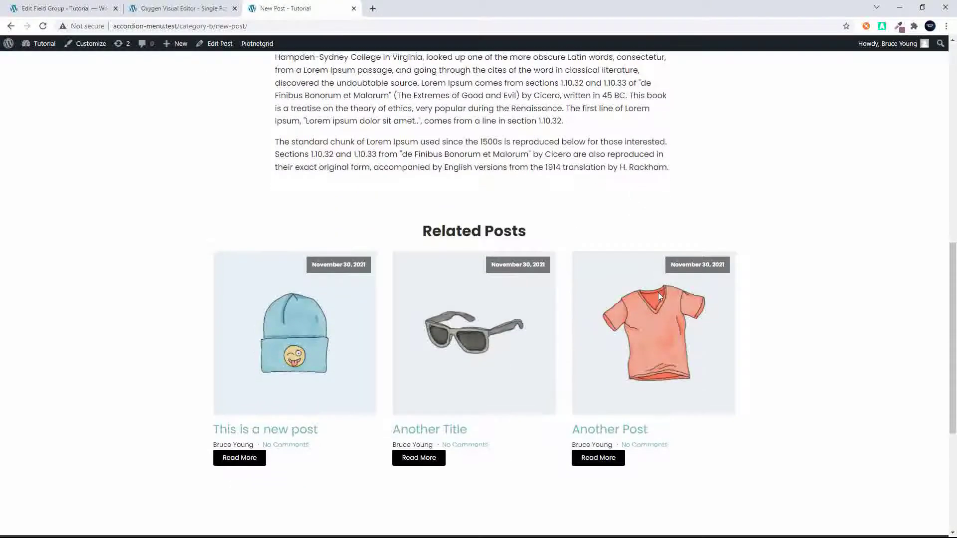
scroll(659, 297, up, 10)
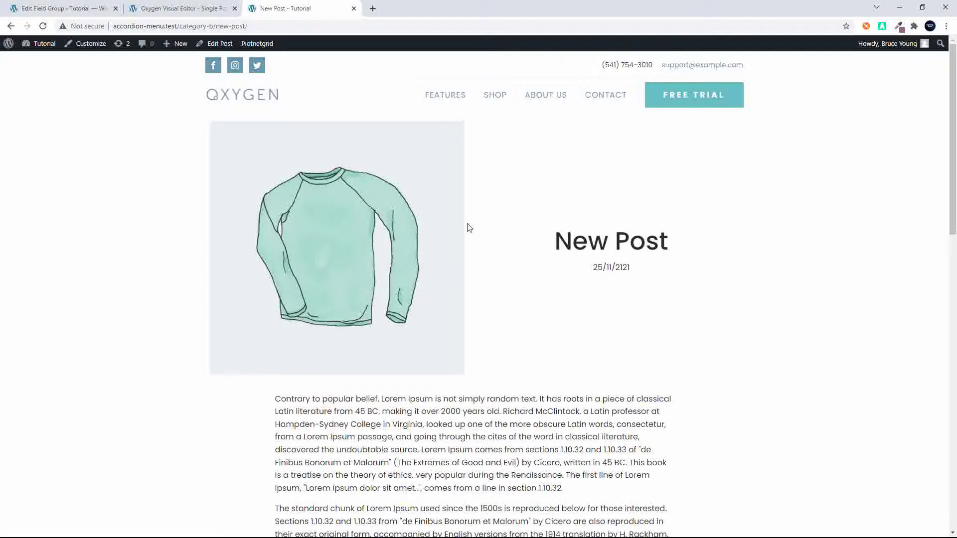
scroll(402, 221, down, 7)
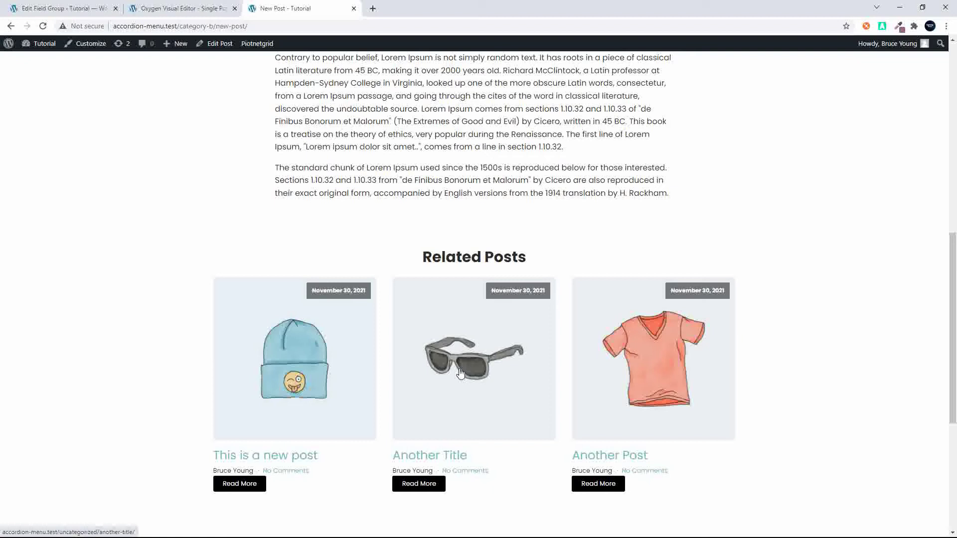
scroll(460, 374, up, 7)
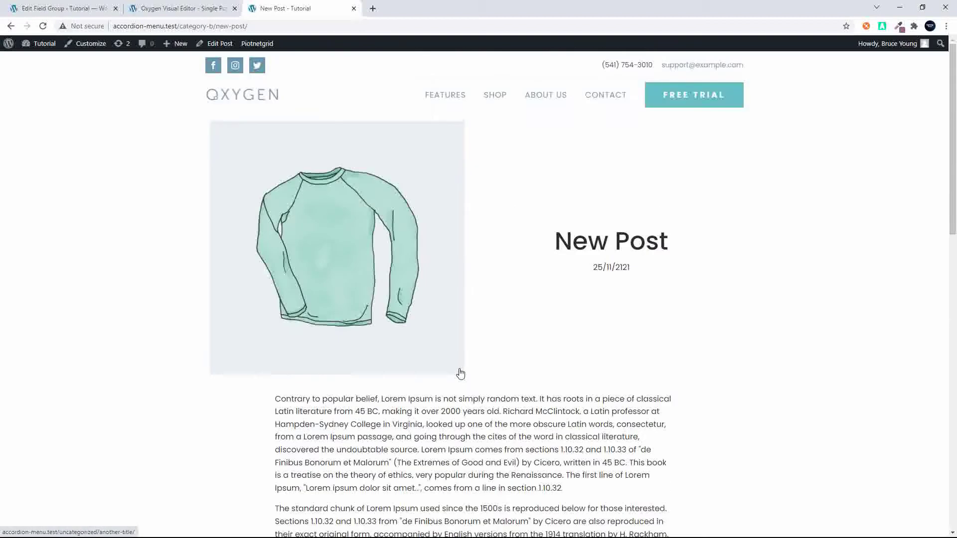